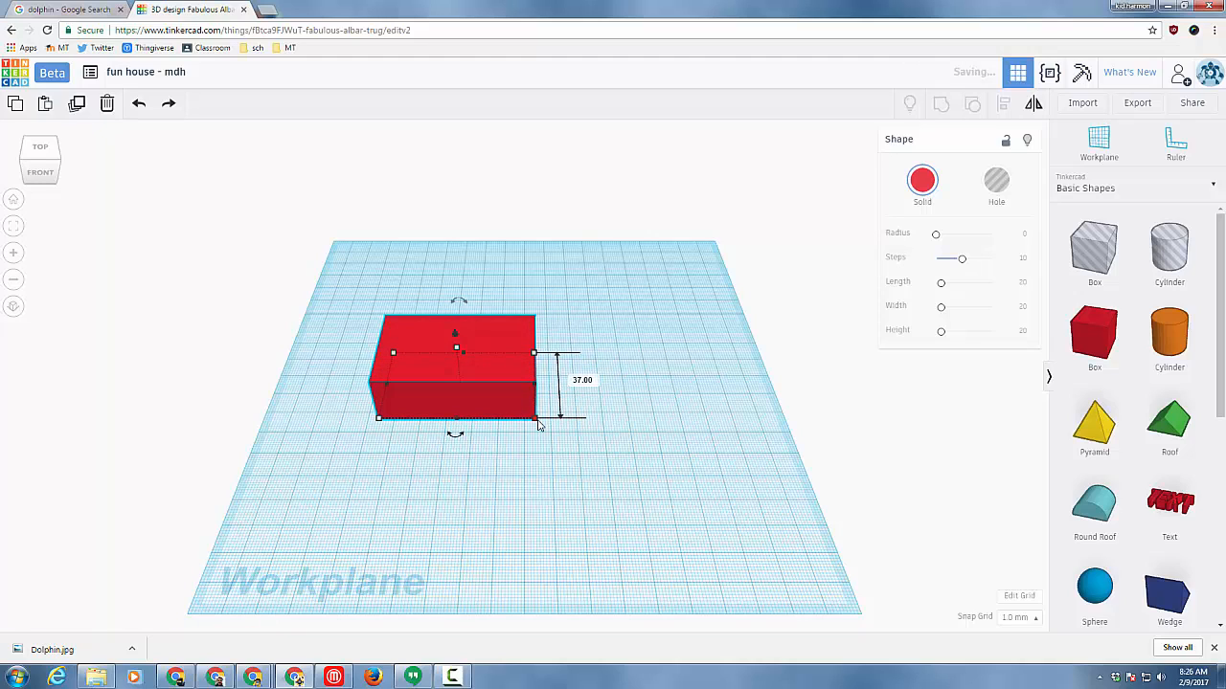
Step: Set the red box's depth to 40 mm and its height to 30 mm
left_click(593, 385)
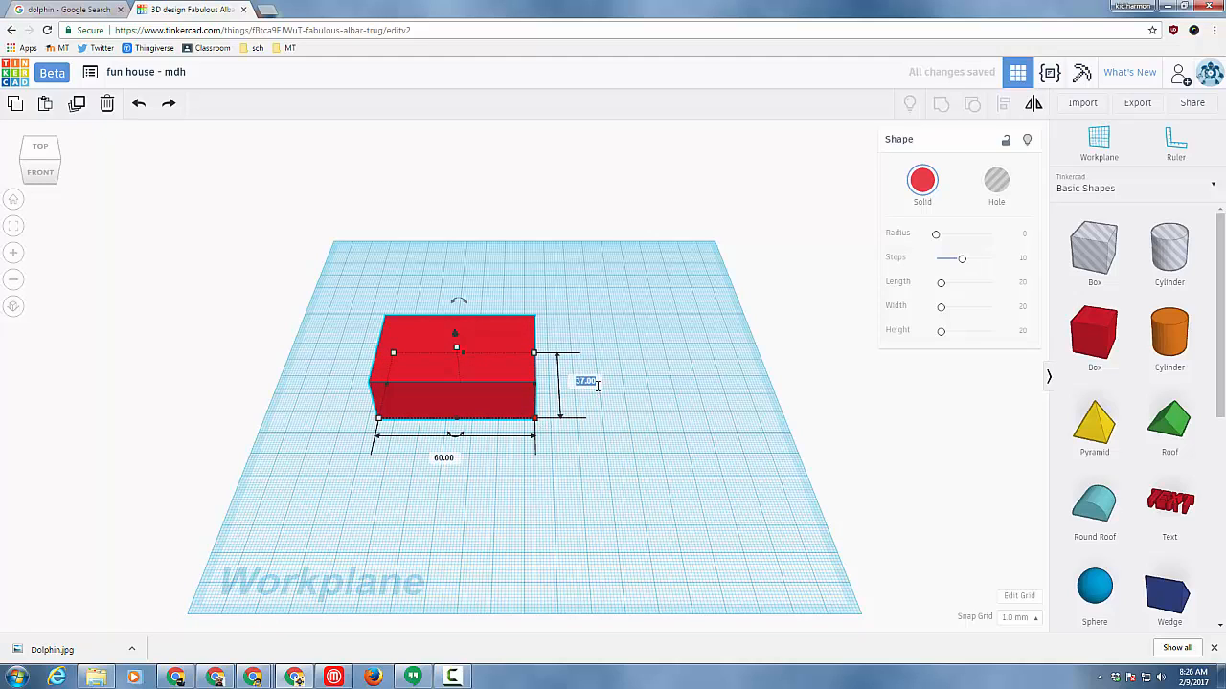
type("40")
key("Return")
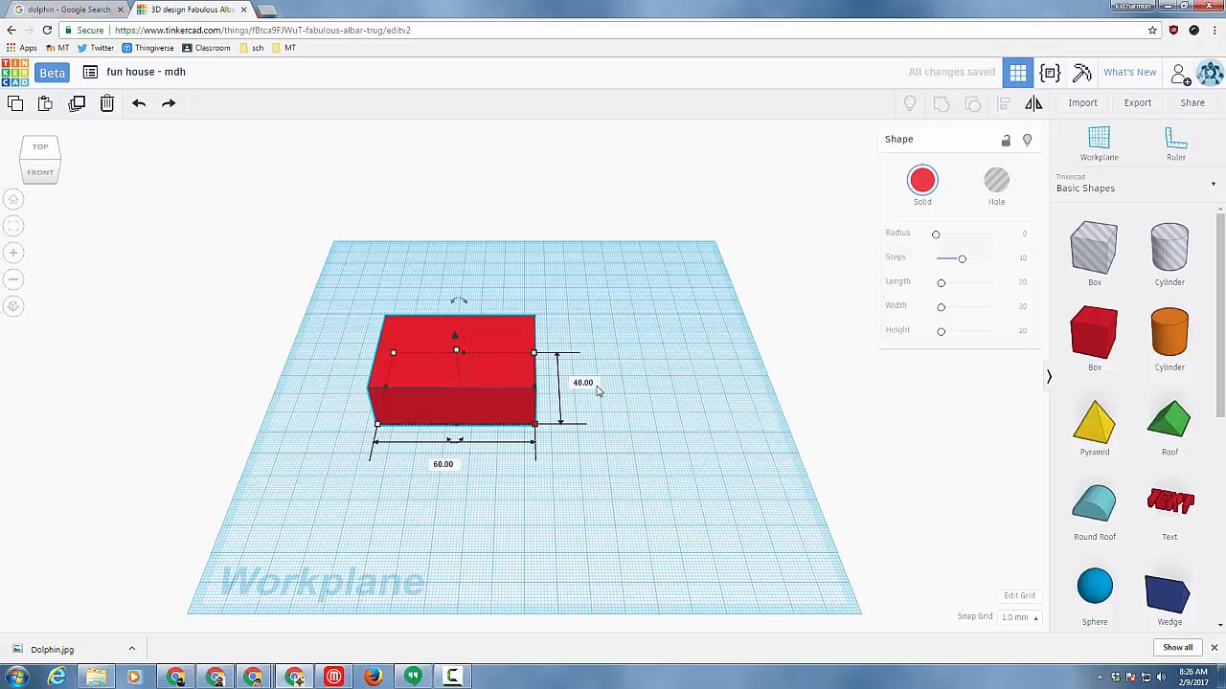
right_click_drag(536, 473, 536, 429)
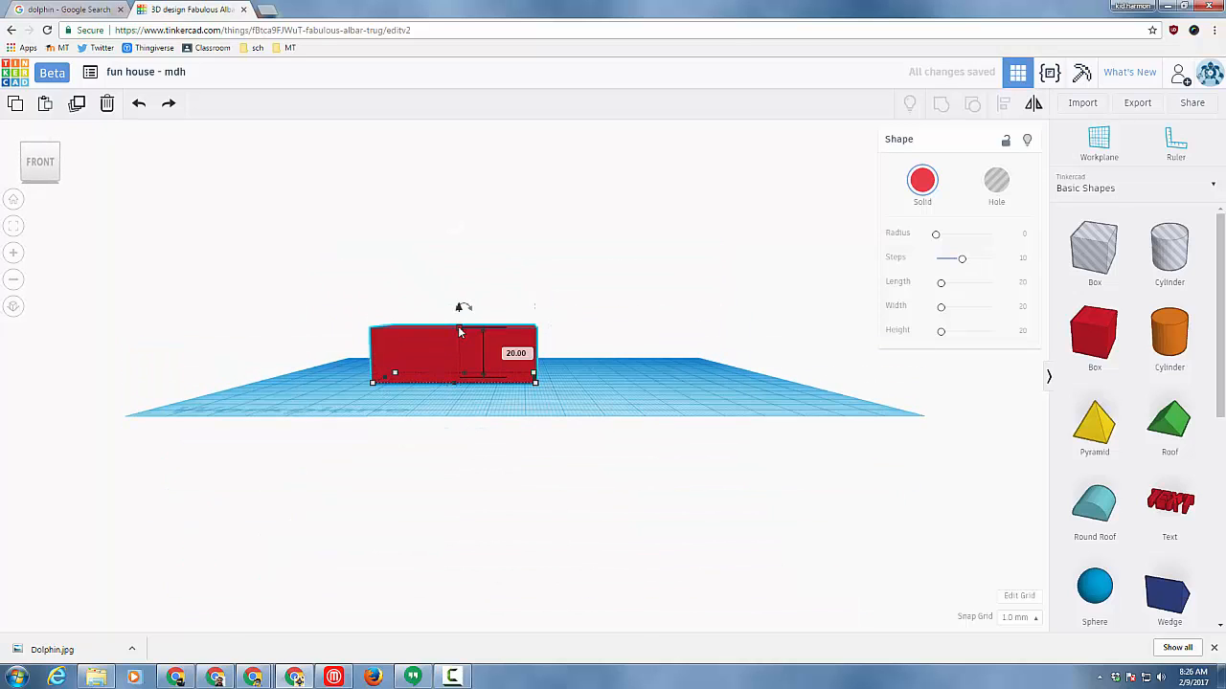
left_click(517, 351)
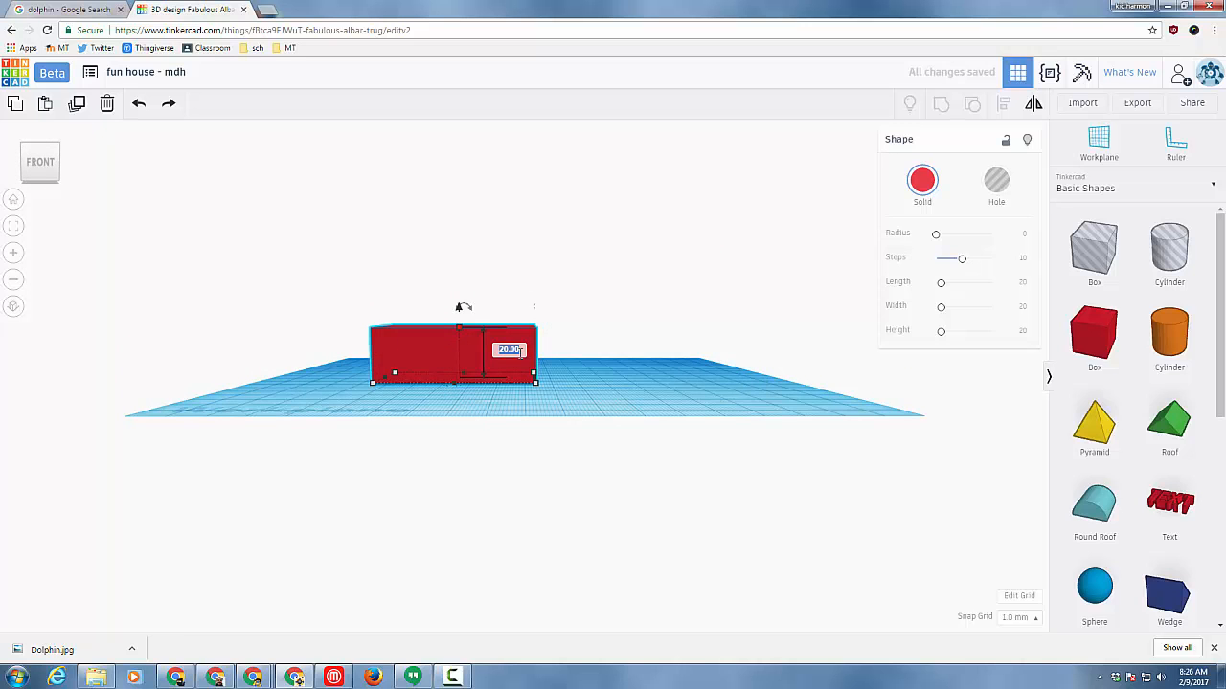
type("30")
key("Return")
Step: Duplicate the red box in place and color the copy green
right_click_drag(355, 359, 440, 408)
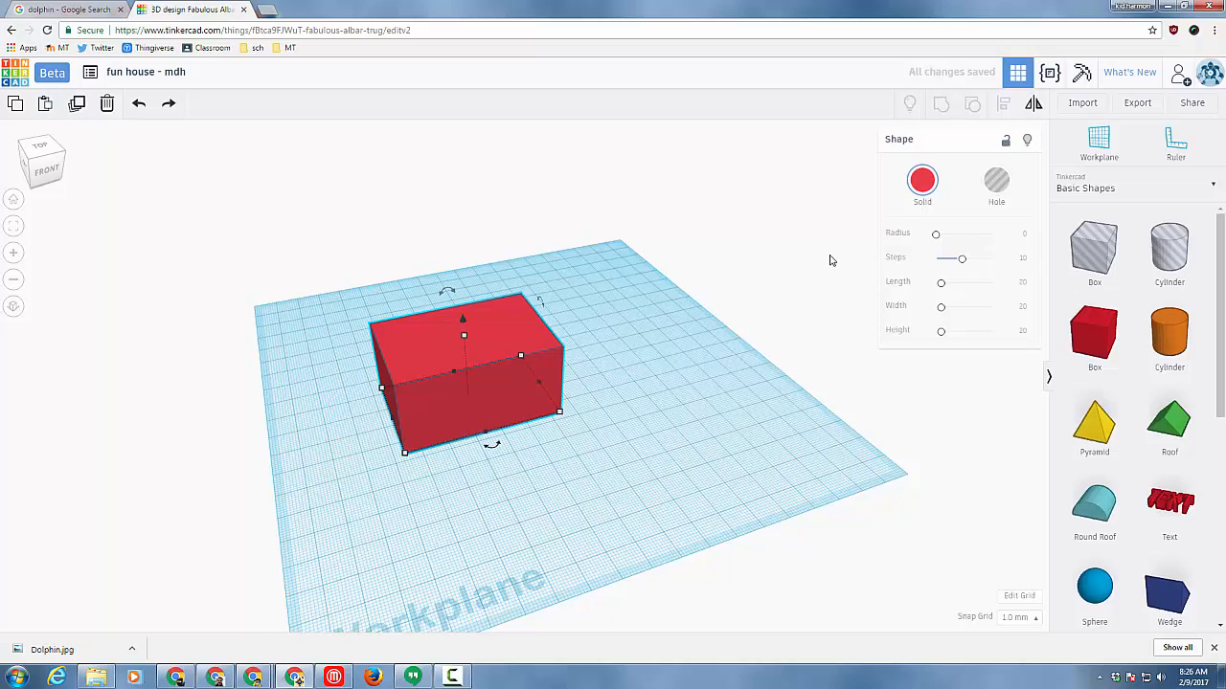
left_click(927, 201)
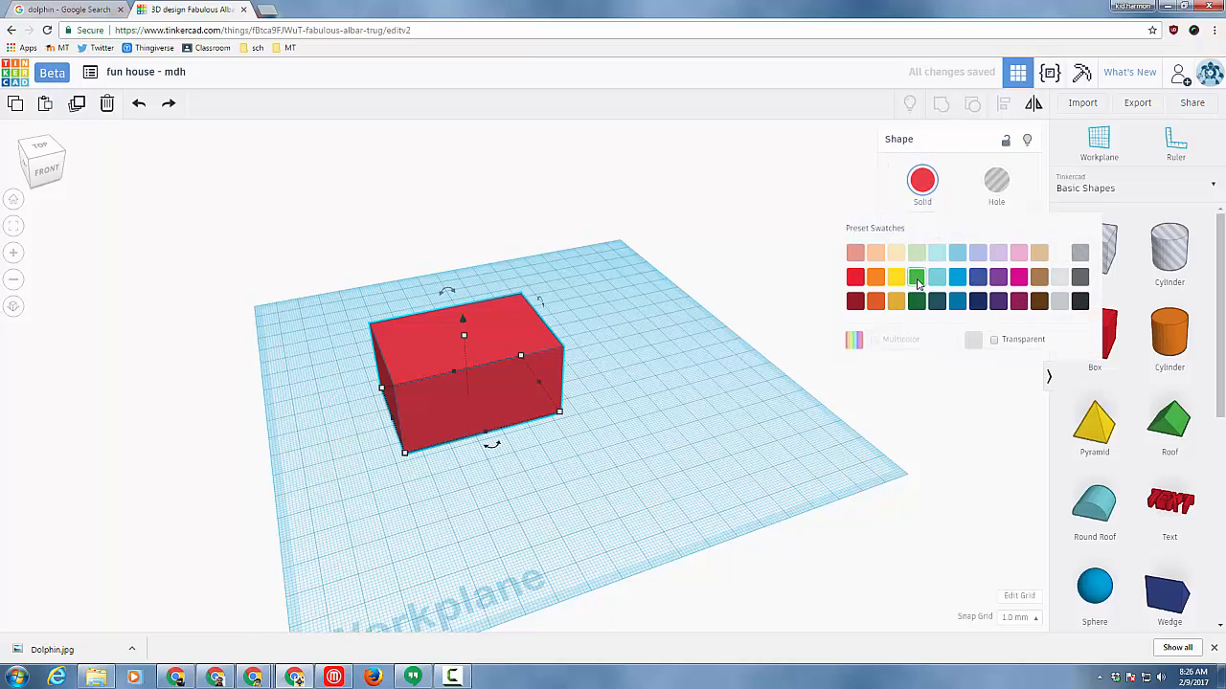
left_click(916, 277)
Step: Move the green copy forward and to the right so it only partly overlaps the red box
key("Right")
key("Right")
key("Right")
key("Right")
key("Right")
key("Right")
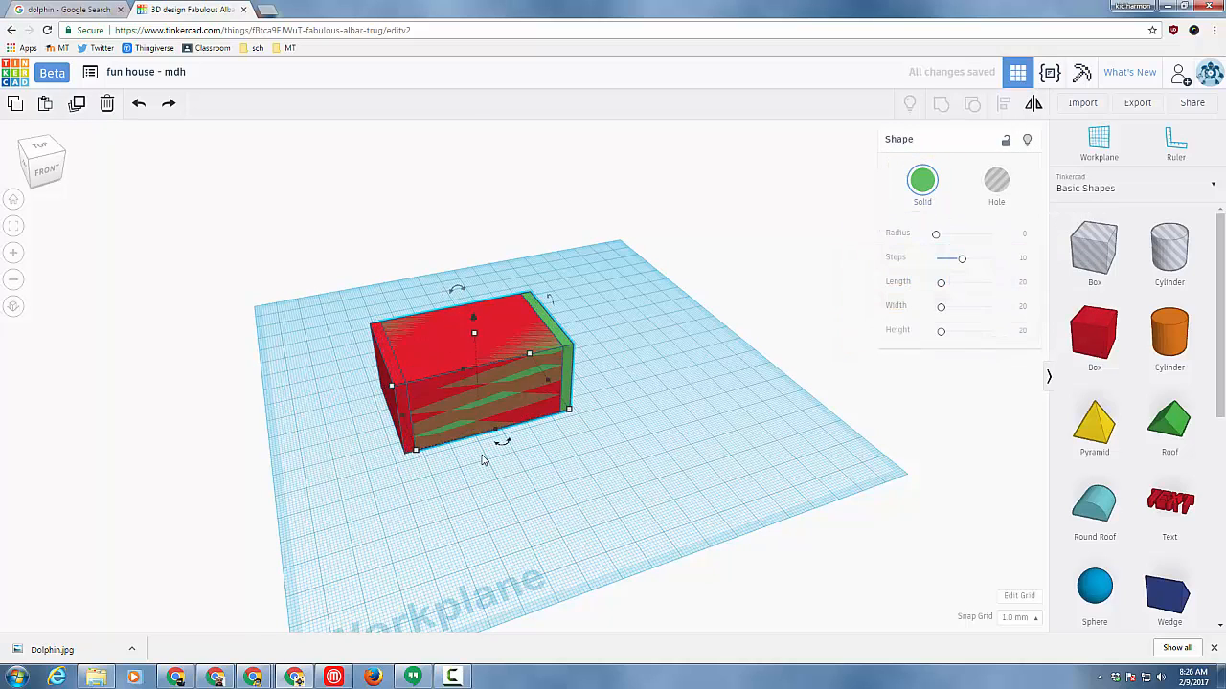
key("Down")
key("Down")
key("Down")
key("Down")
key("Down")
key("Down")
key("Down")
key("Down")
key("Down")
key("Down")
key("Down")
key("Down")
key("Down")
key("Down")
key("Down")
key("Down")
key("Down")
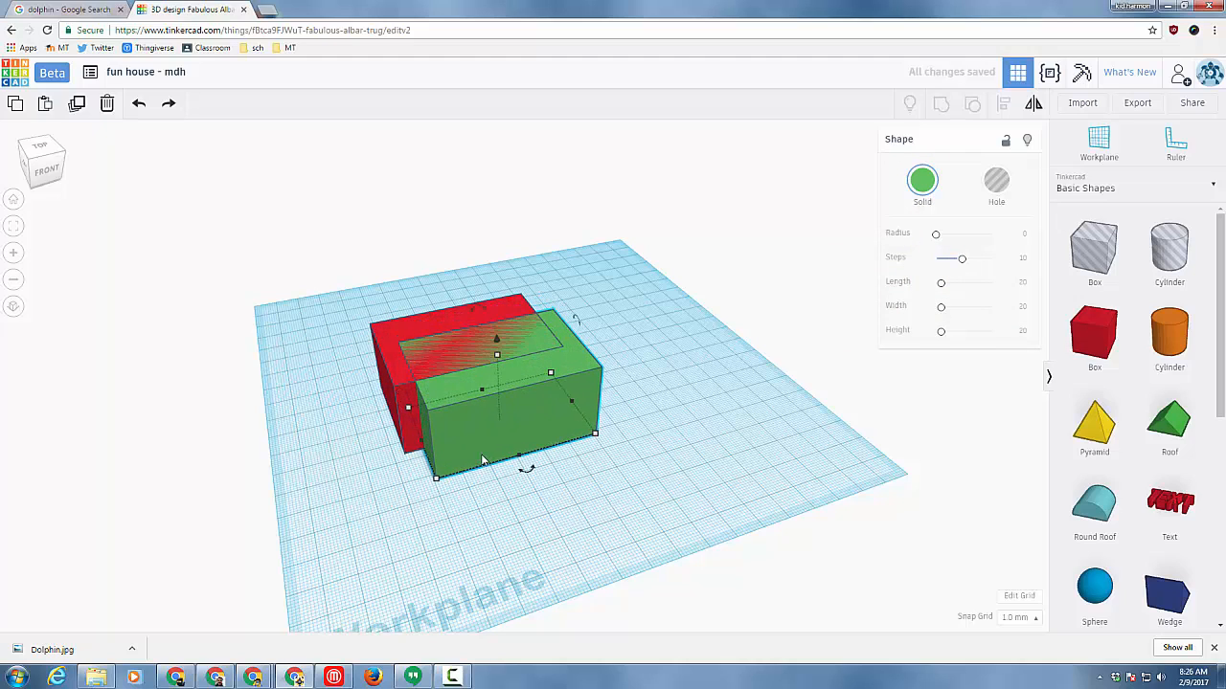
key("Right")
key("Right")
key("Right")
key("Right")
key("Right")
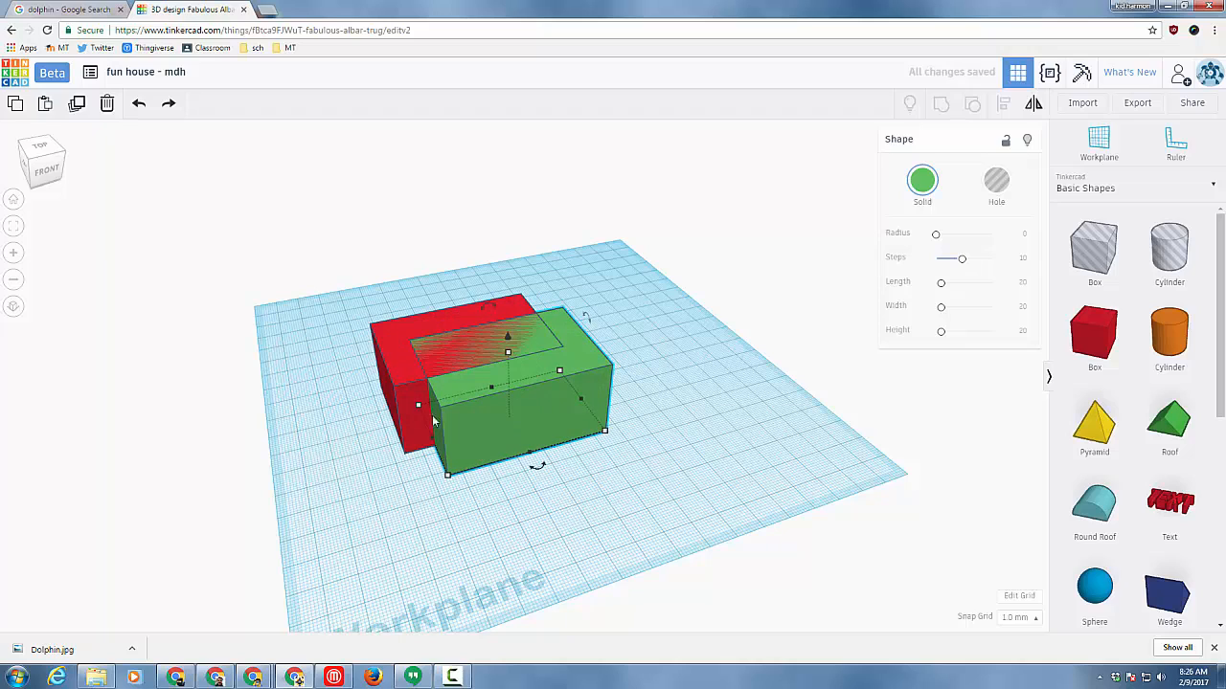
Step: Resize the green box to 36 mm deep and 56 mm wide
mouse_move(447, 478)
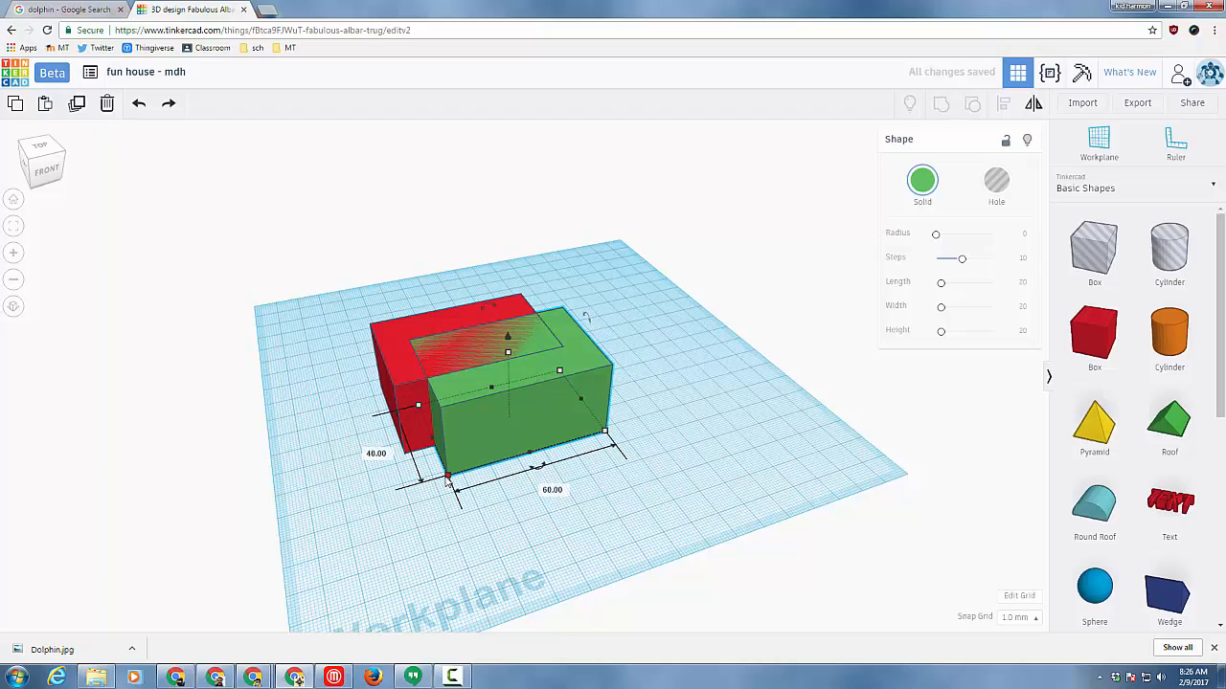
left_click(371, 452)
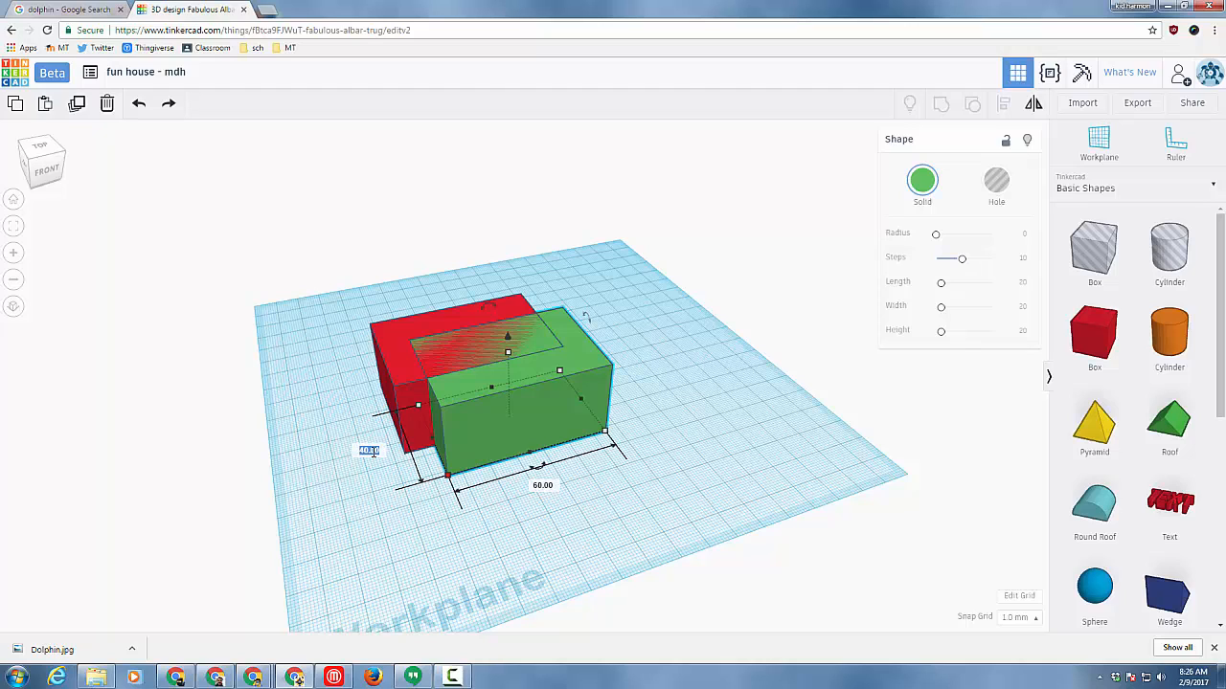
type("36")
key("Return")
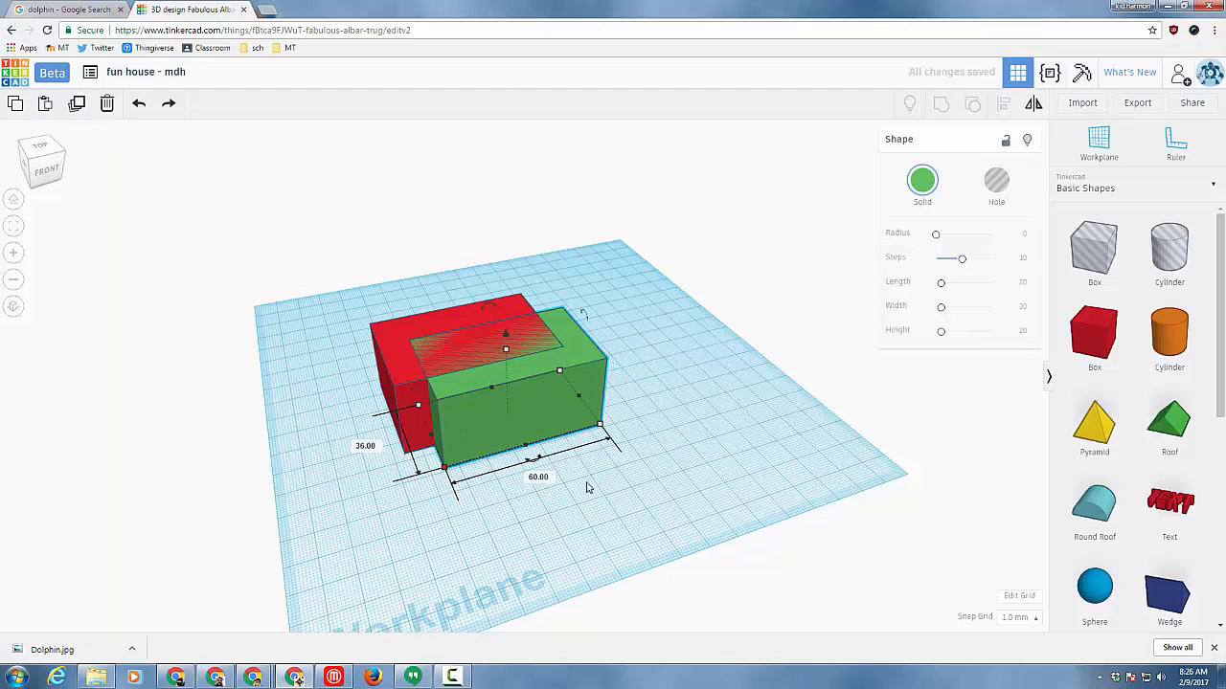
left_click(538, 477)
type("56")
key("Return")
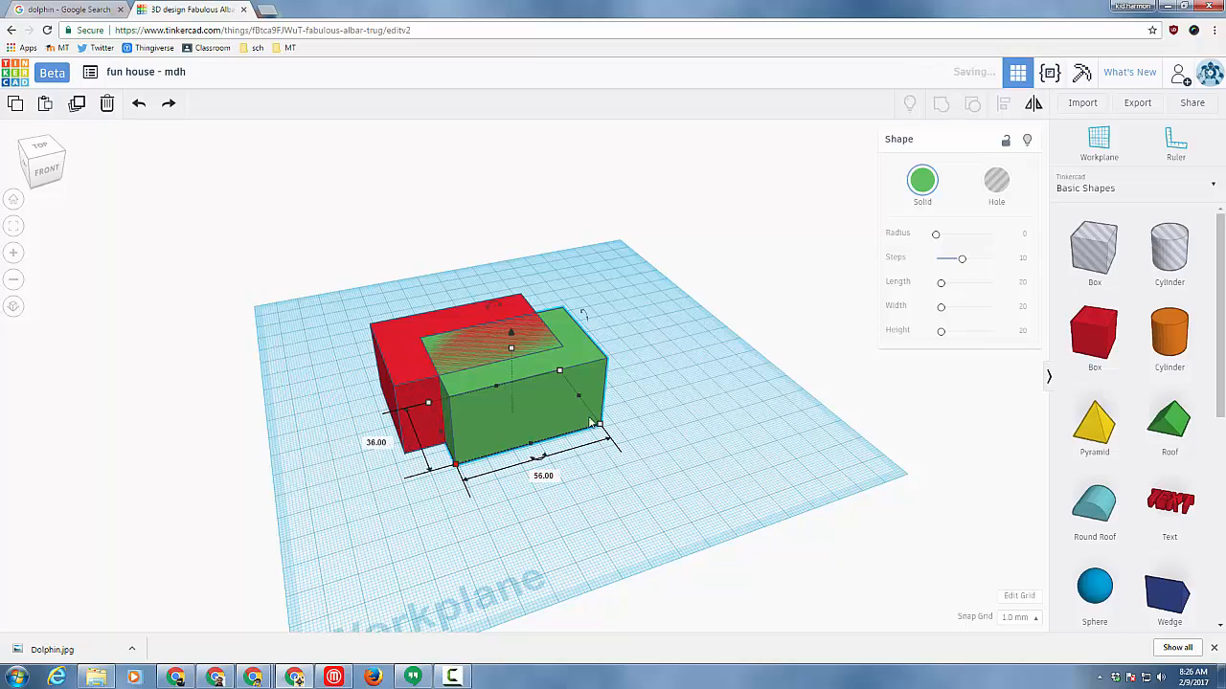
Step: Turn the green box into a hole and center-align it with the red box in depth and width
left_click(996, 180)
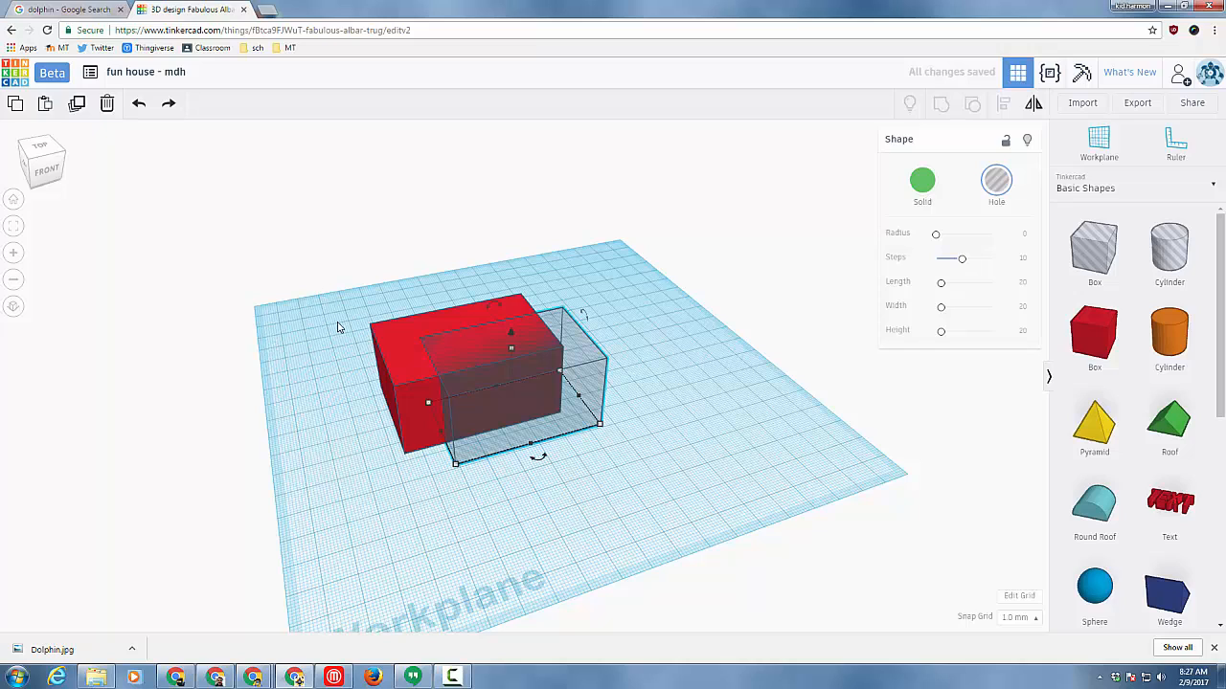
left_click_drag(317, 289, 651, 509)
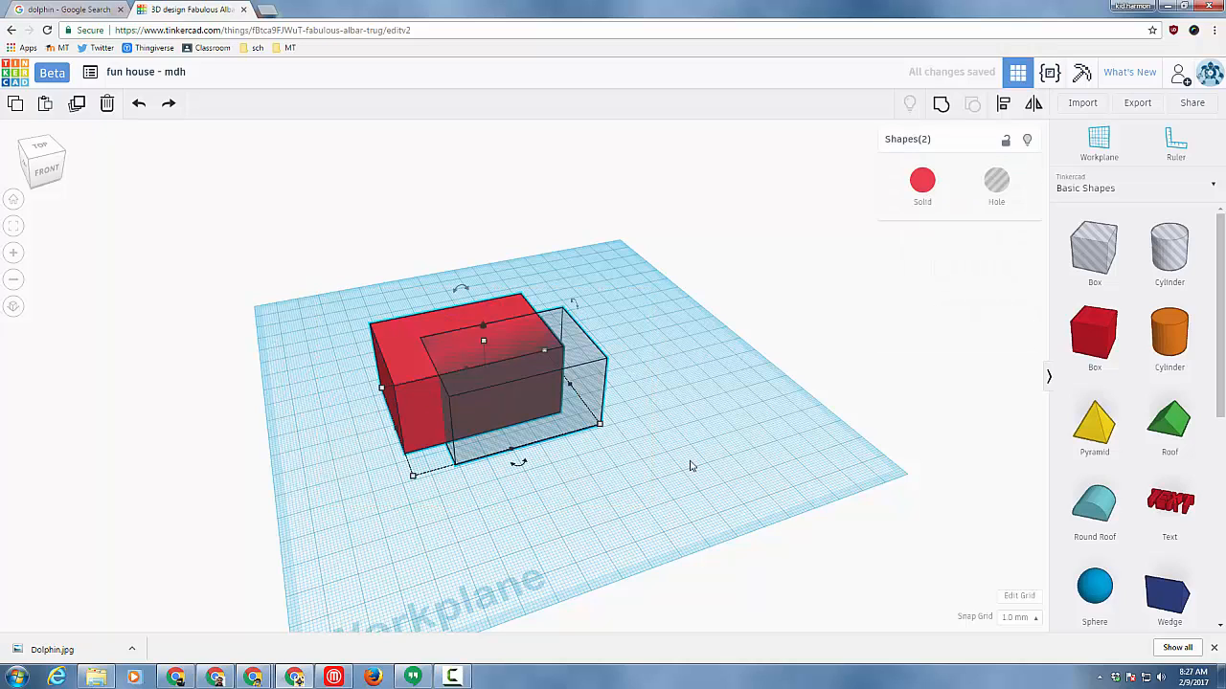
left_click(1002, 103)
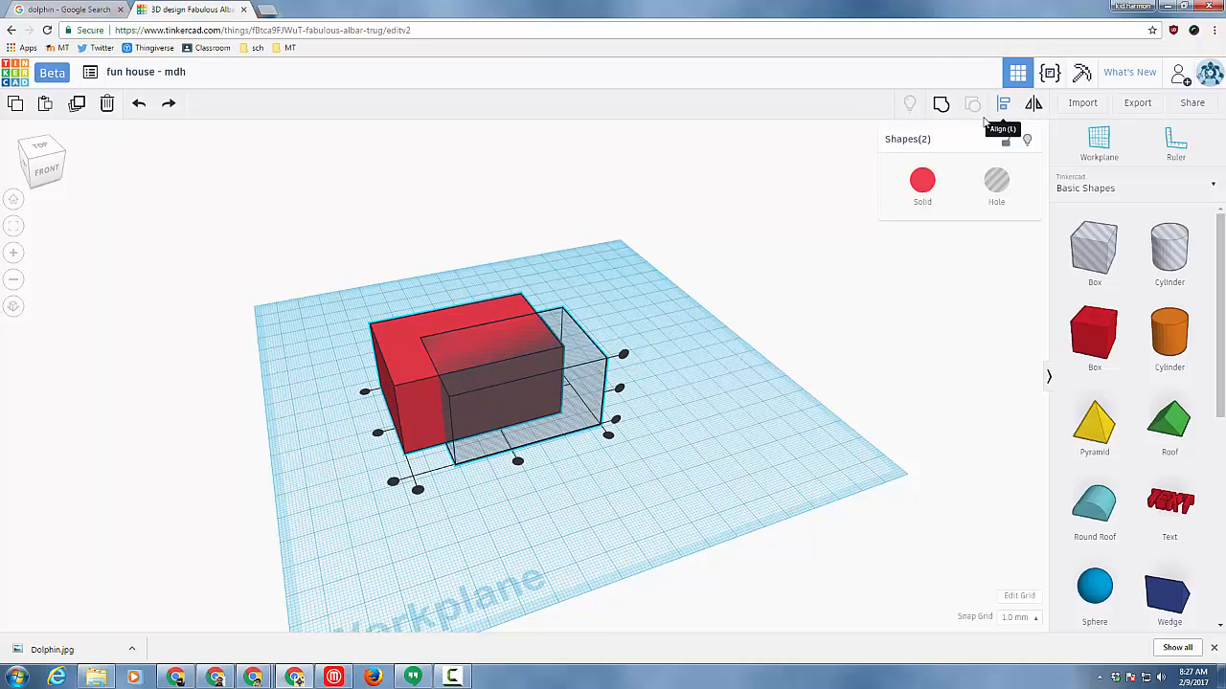
left_click(377, 436)
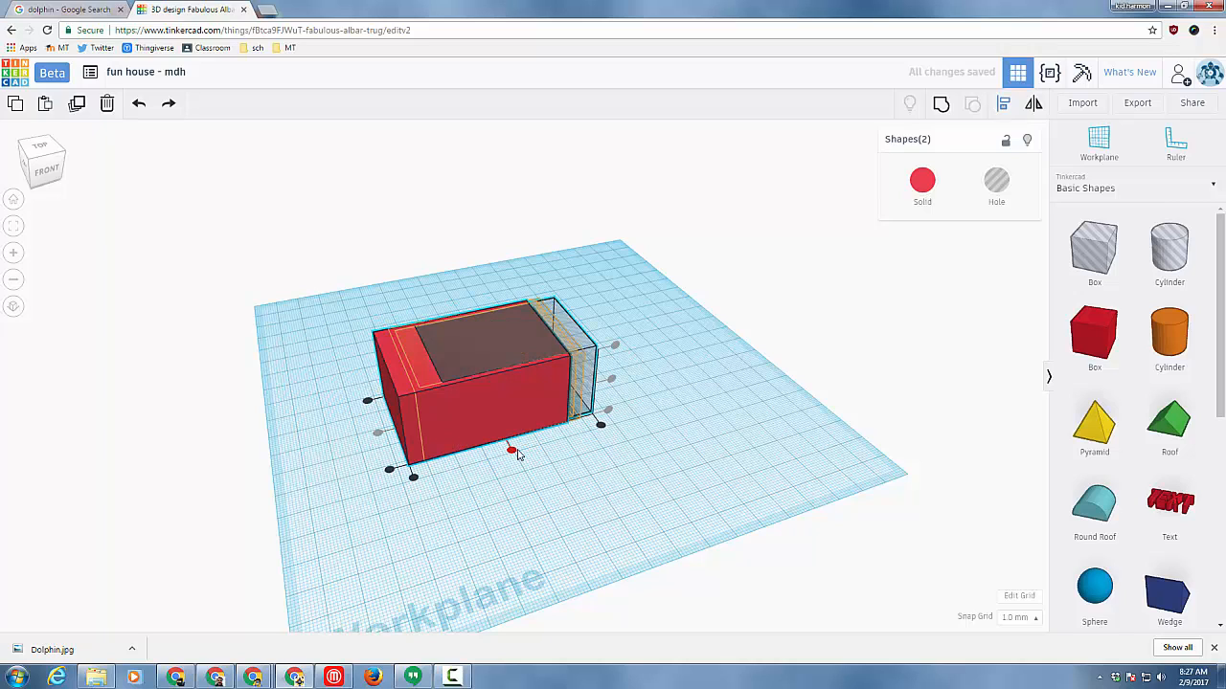
left_click(514, 452)
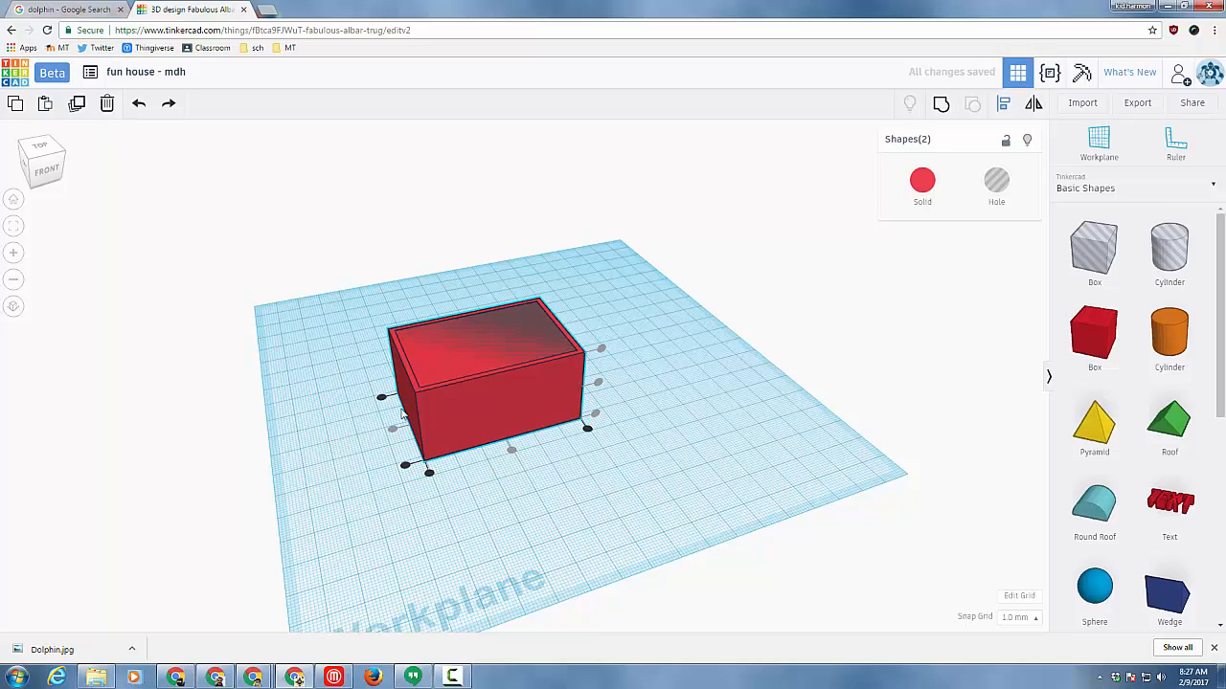
Step: Group the red box with the centered hole to hollow it into four walls
left_click(361, 300)
left_click_drag(356, 288, 586, 493)
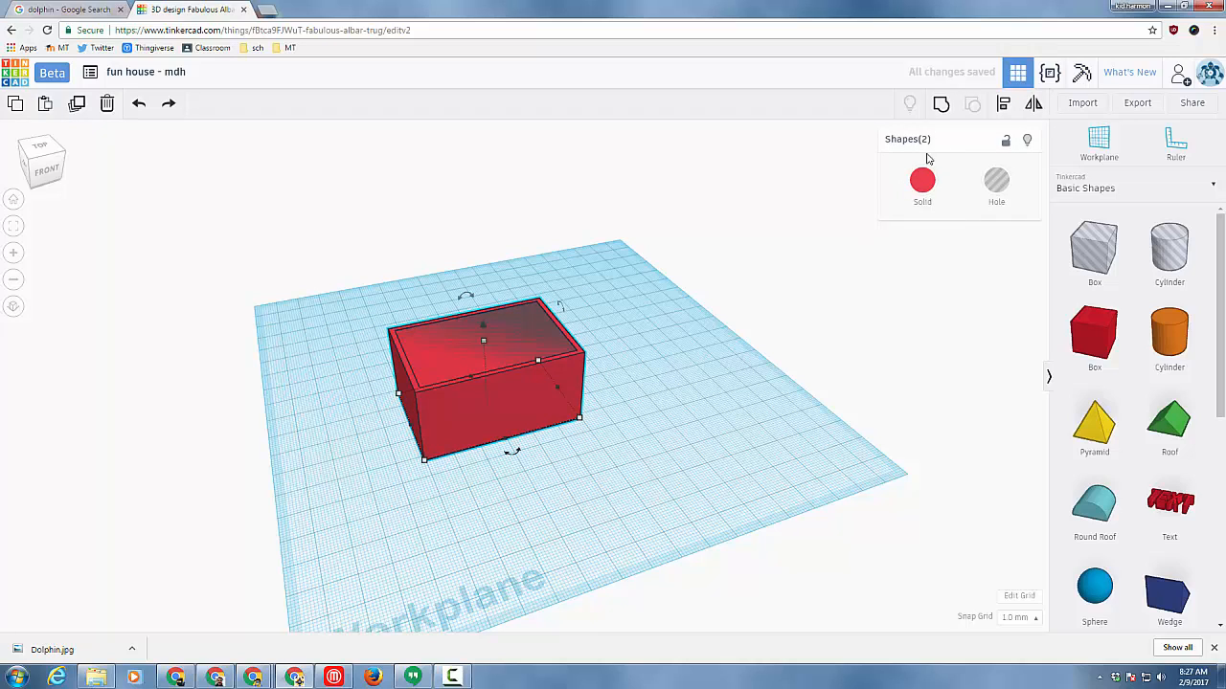
left_click(940, 107)
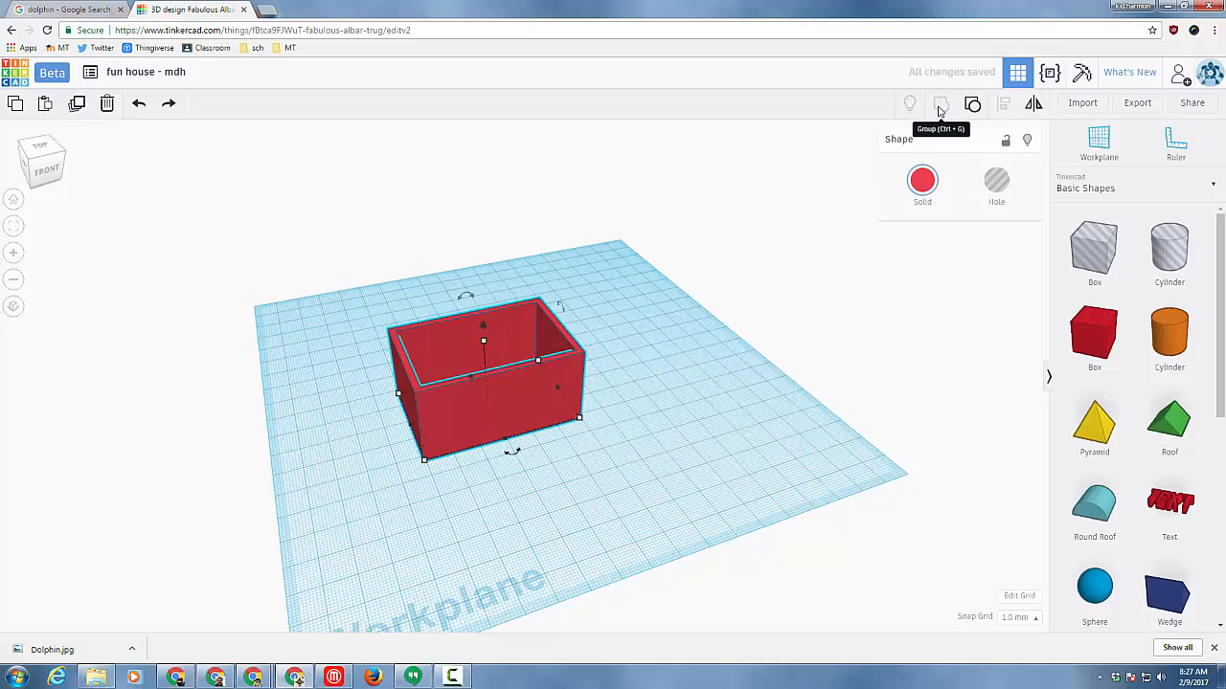
Step: Place a new solid box on the workplane in front of the hollow house
right_click_drag(457, 476, 458, 508)
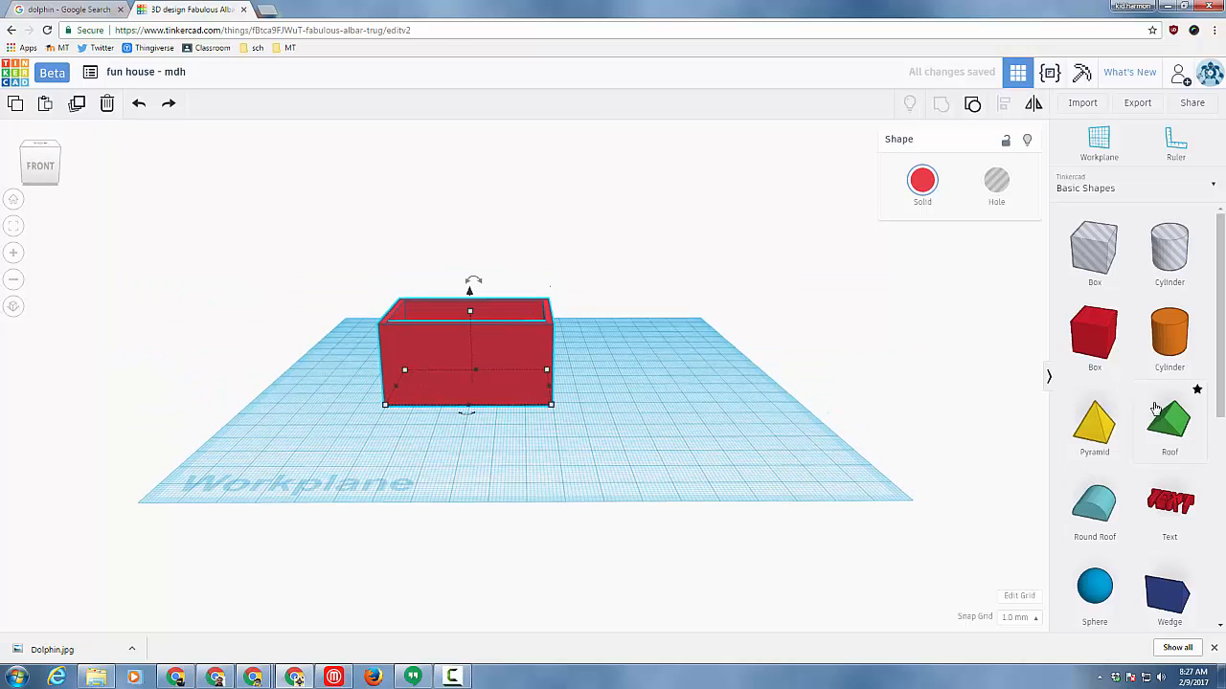
left_click(1104, 346)
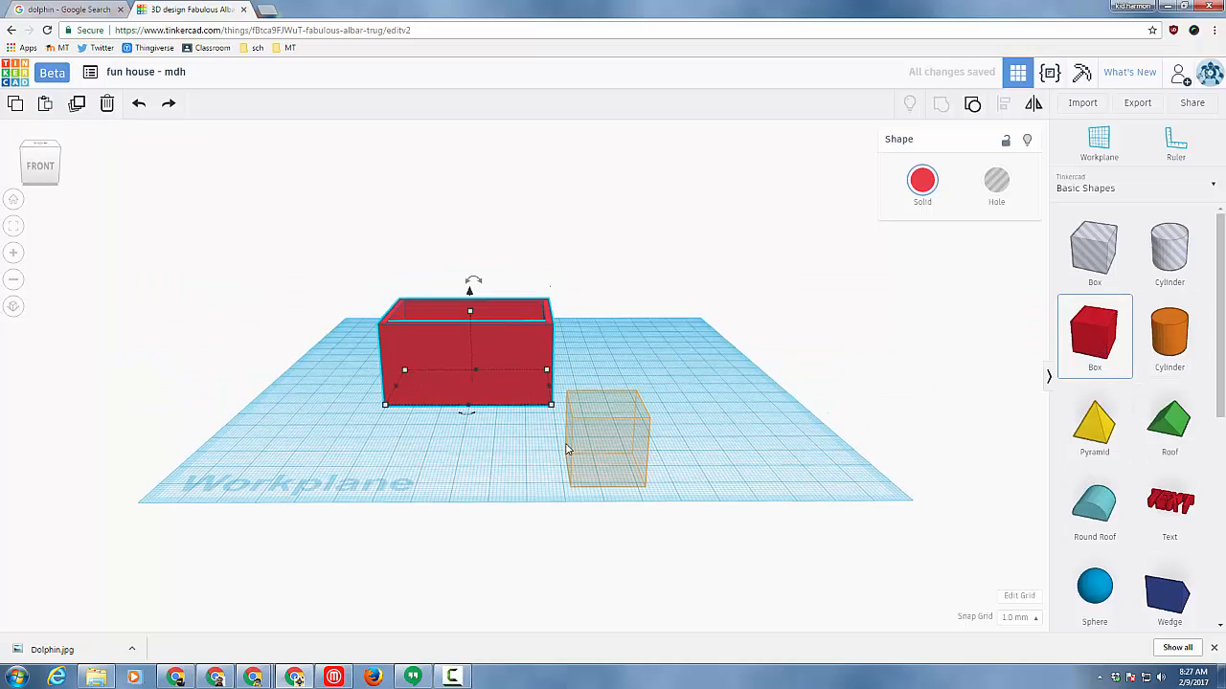
left_click(563, 455)
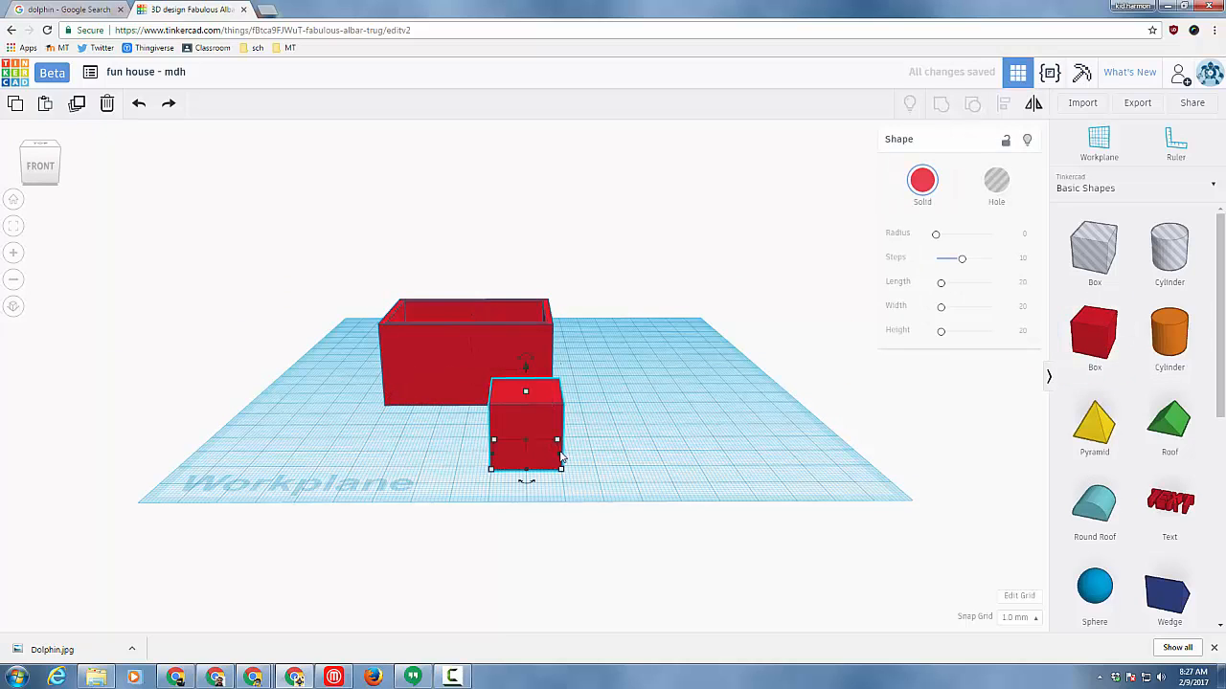
Step: Narrow the new box's width and set its height to 15 mm for a doorway
mouse_move(562, 474)
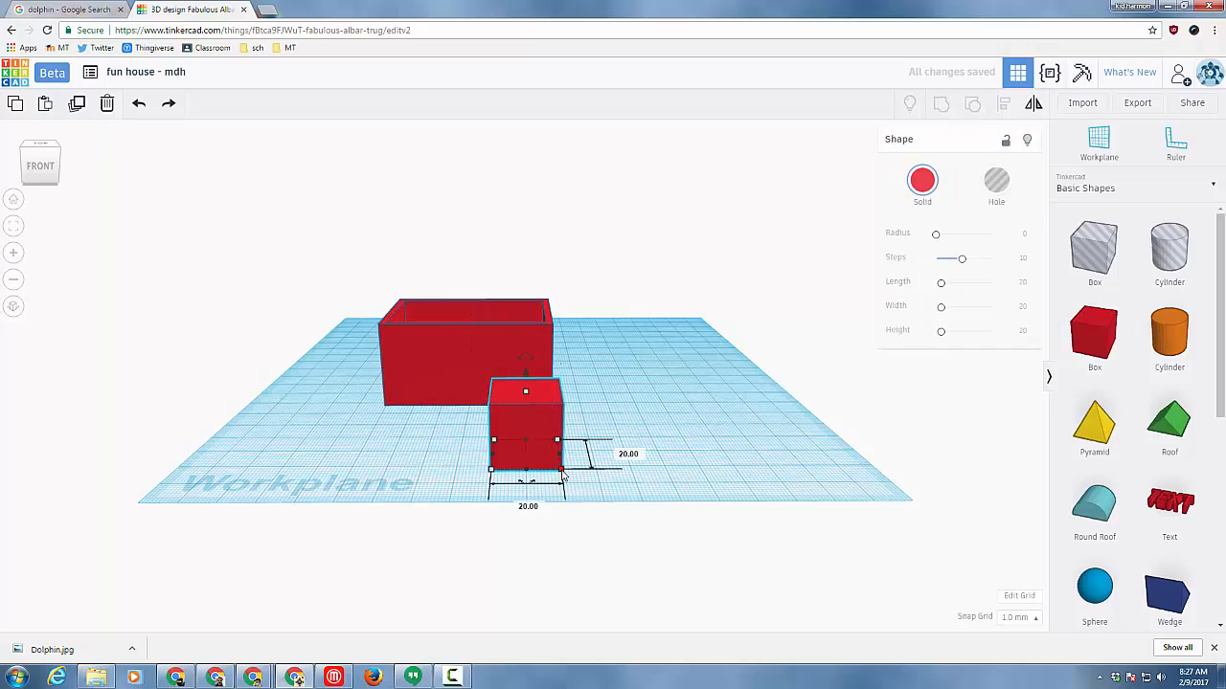
left_click(528, 506)
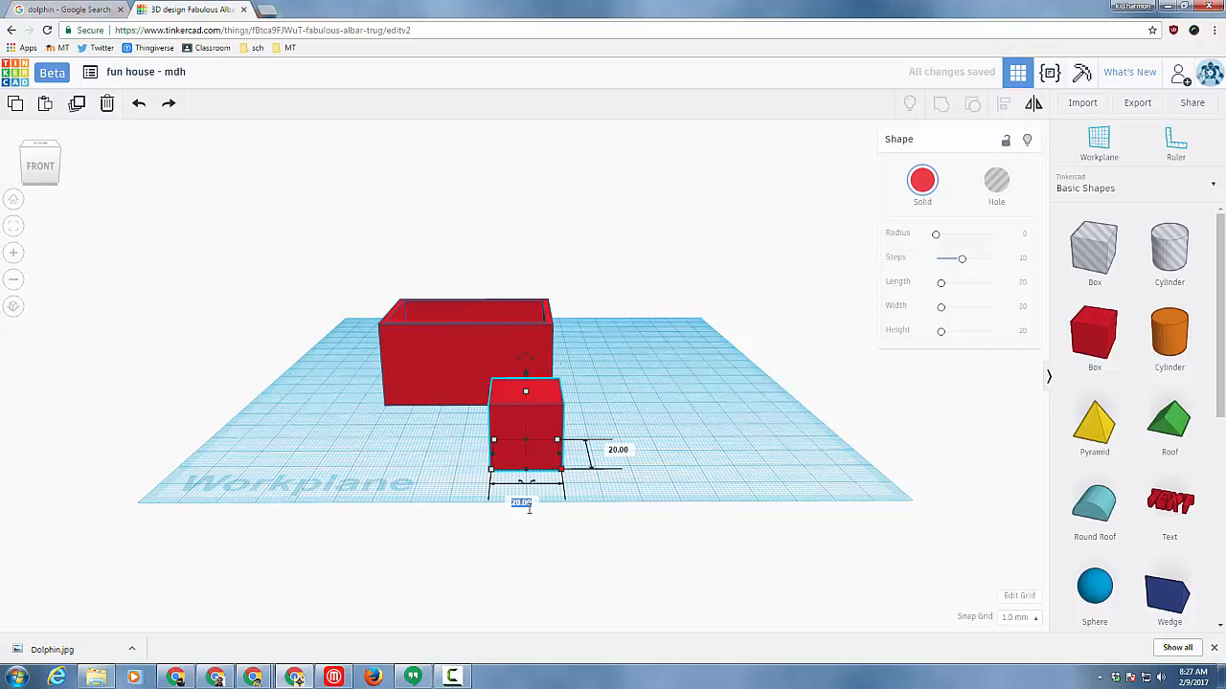
key("Return")
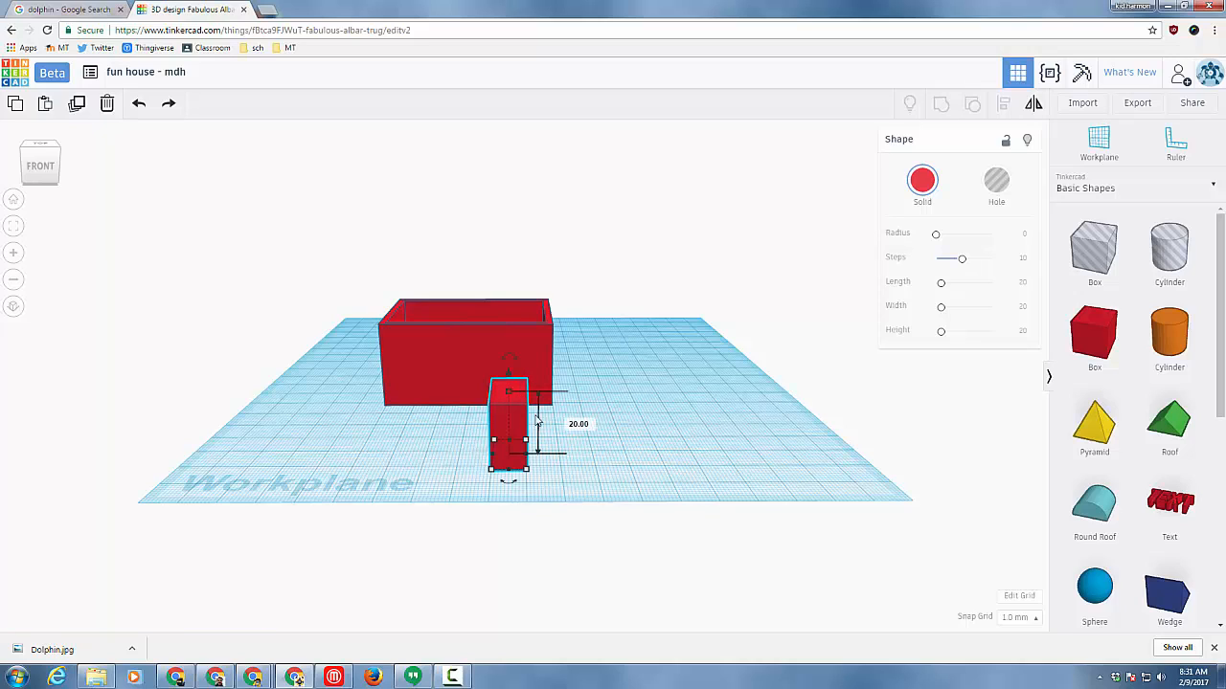
left_click(578, 423)
type("15")
key("Return")
Step: Shorten the small box's depth and turn it into a hole
right_click_drag(589, 470, 361, 421)
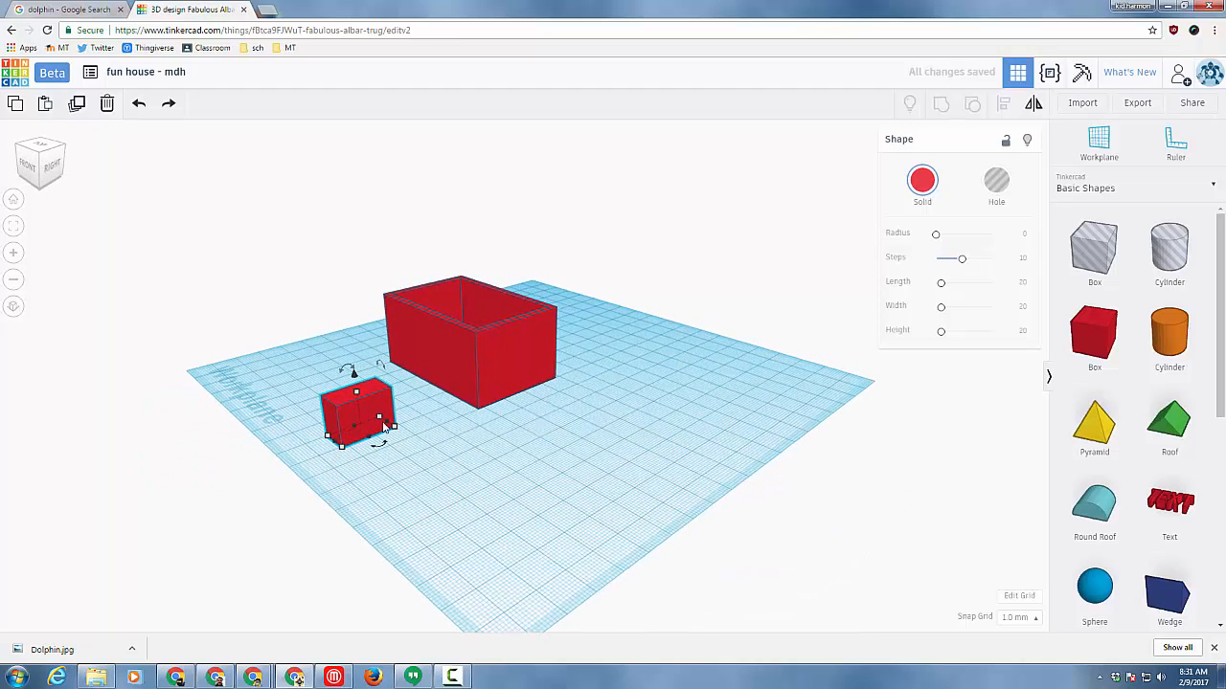
left_click_drag(381, 425, 366, 450)
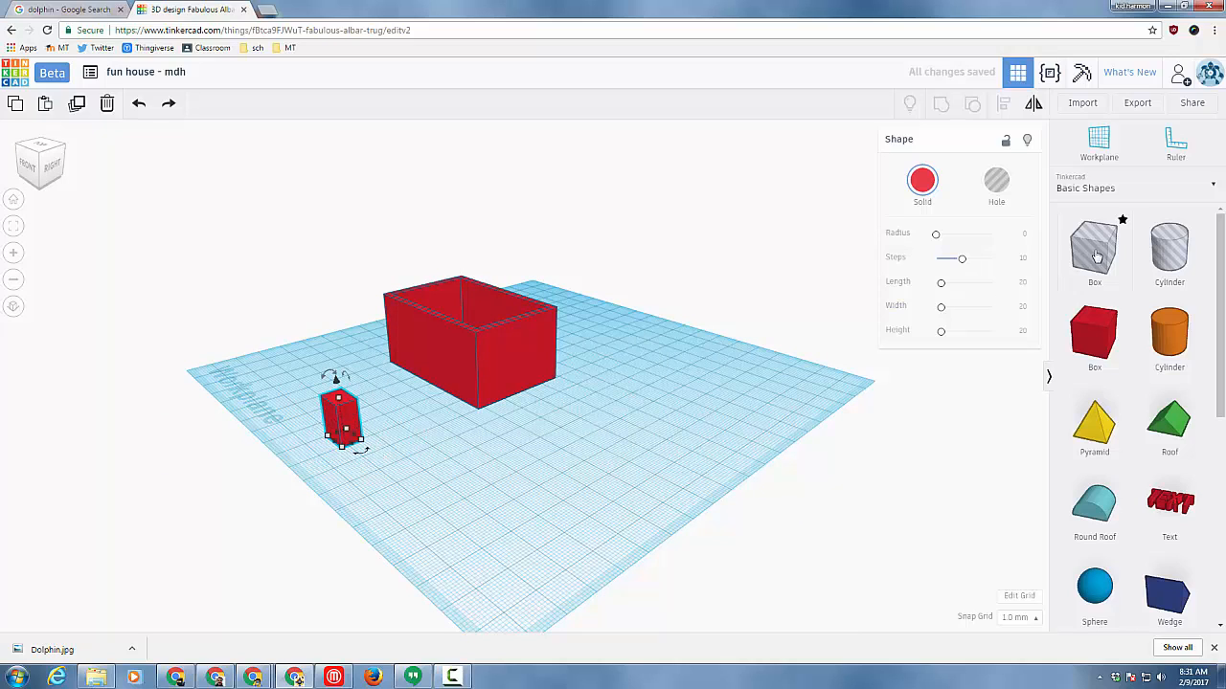
left_click(996, 181)
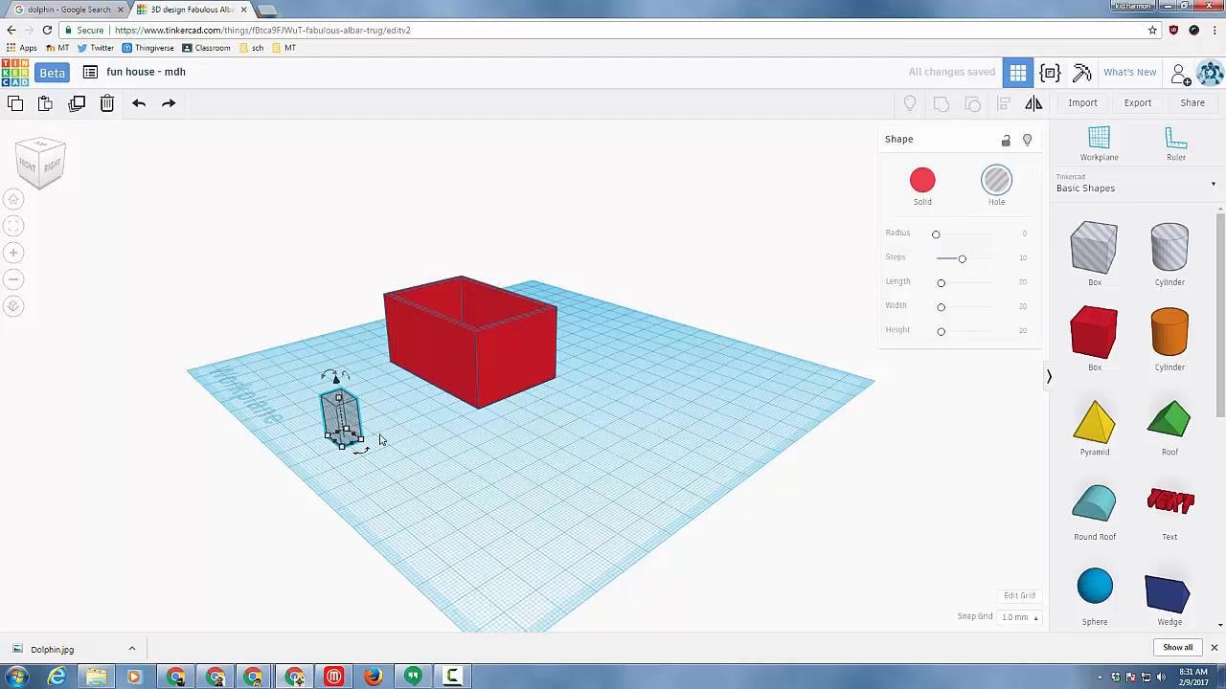
Step: Move the small hole box into the house's front wall at floor level
key("Up")
key("Up")
key("Up")
key("Up")
key("Up")
key("Up")
key("Up")
key("Up")
key("Up")
key("Up")
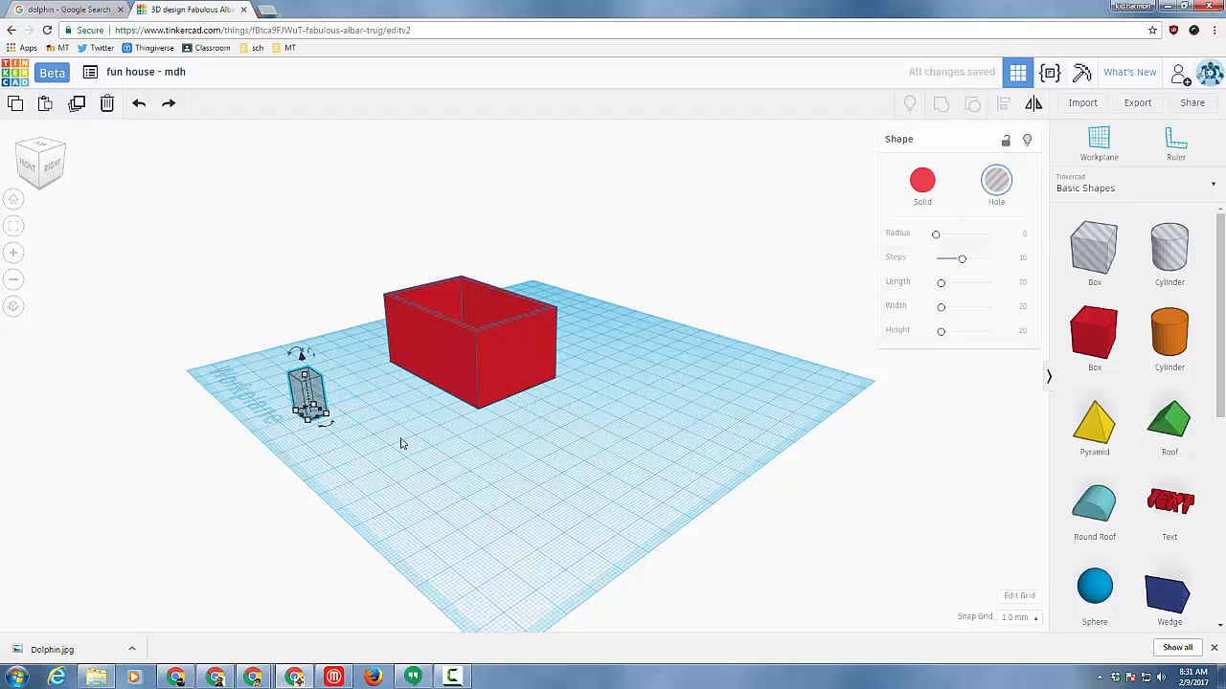
key("Up")
left_click_drag(310, 391, 421, 353)
Step: Shift the door hole along the front wall toward the house's left corner
right_click_drag(374, 438, 570, 434)
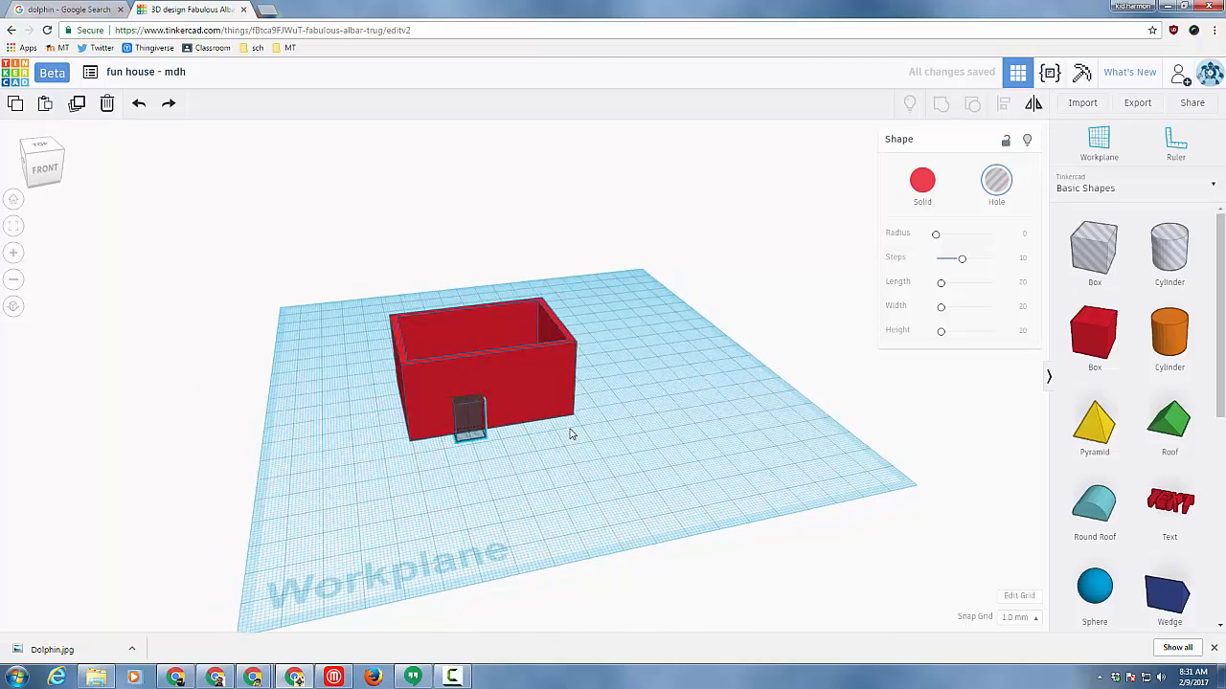
key("Left")
key("Left")
key("Left")
key("Left")
key("Left")
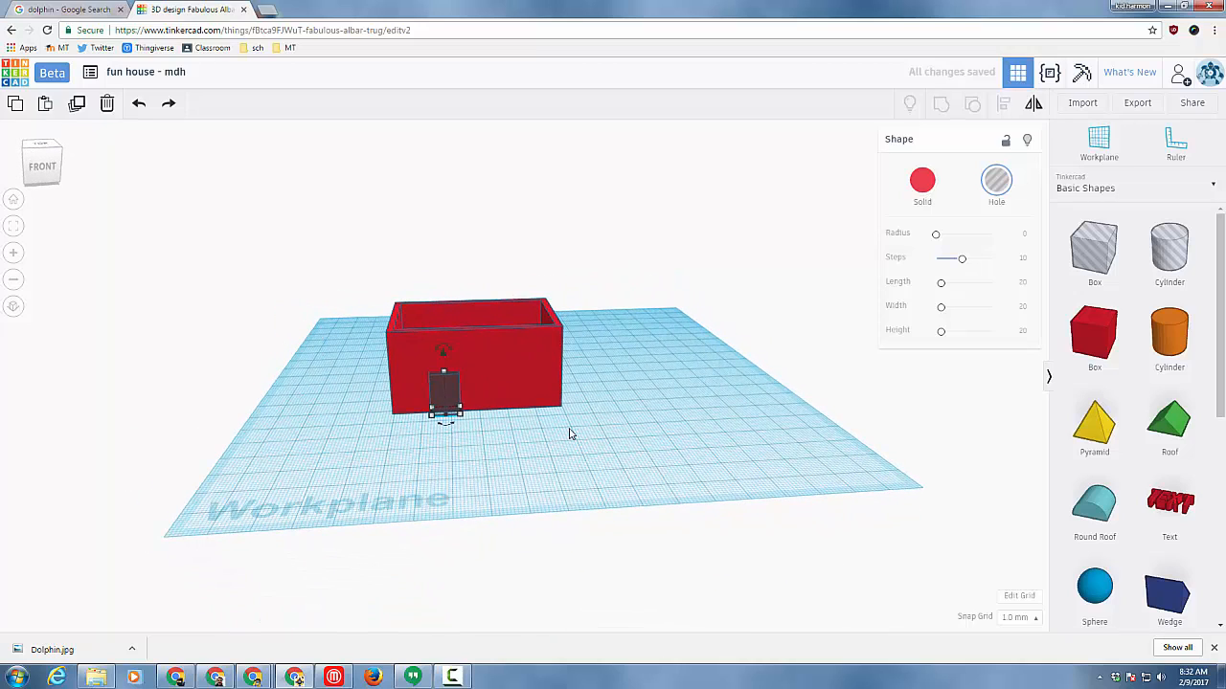
Step: Group the house walls with the door hole to cut the doorway
right_click_drag(347, 497, 353, 464)
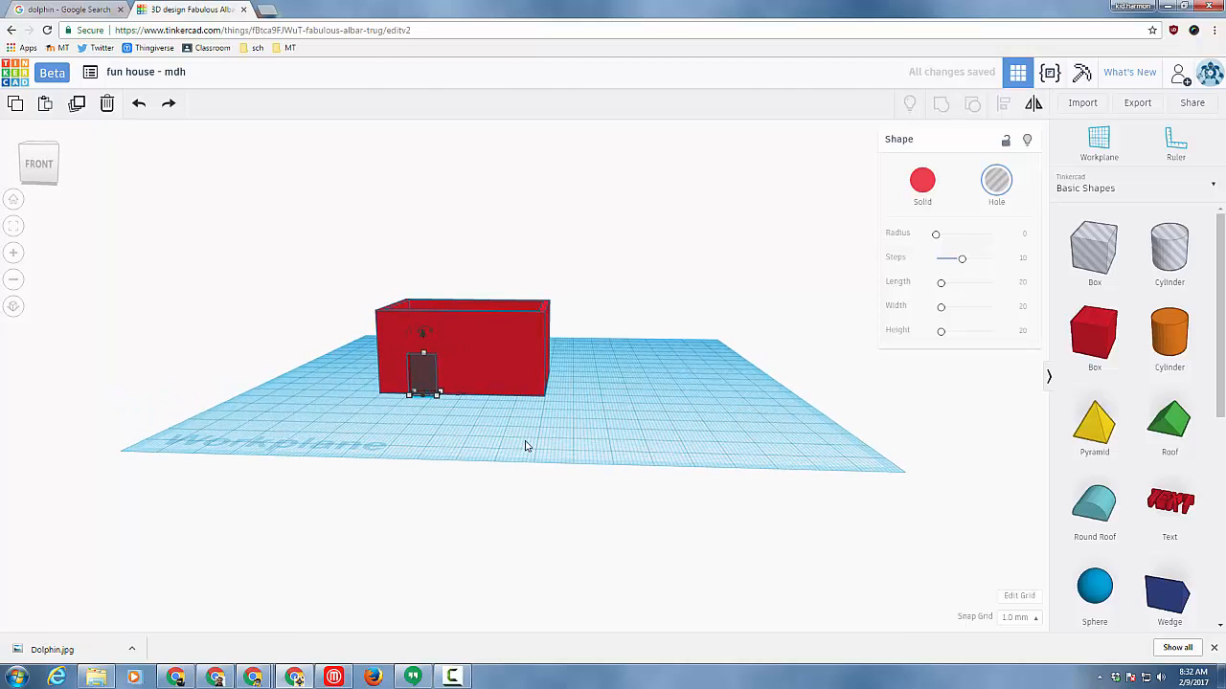
left_click_drag(327, 343, 483, 425)
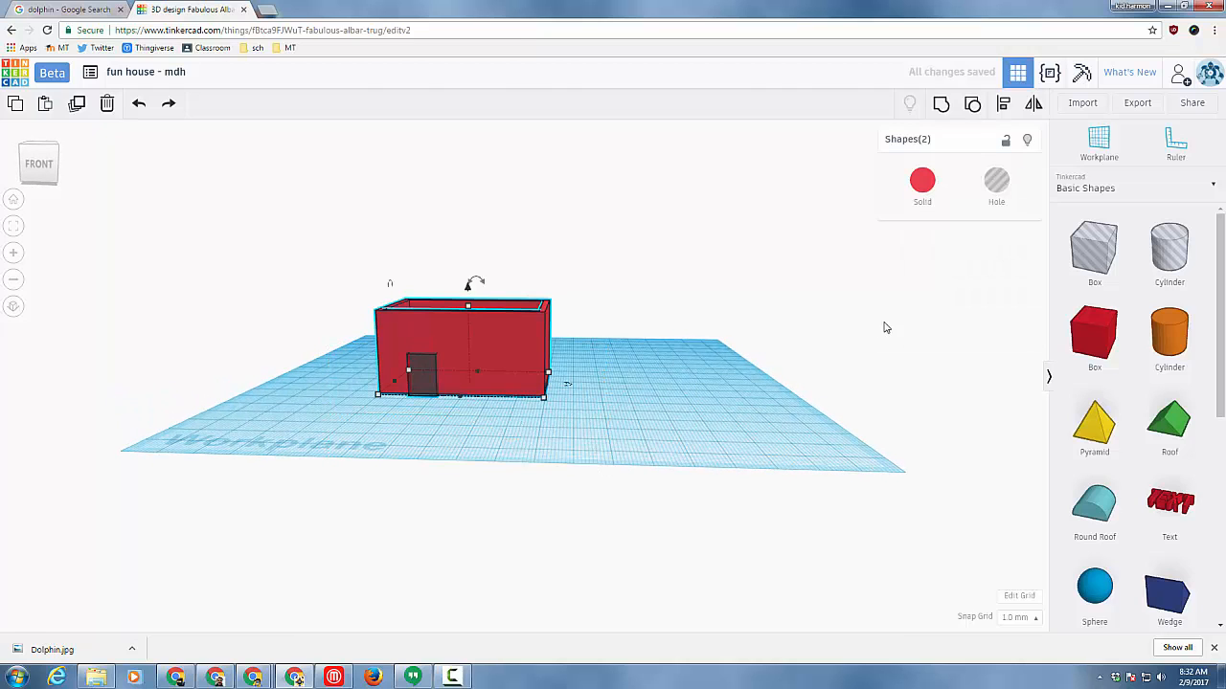
left_click(942, 103)
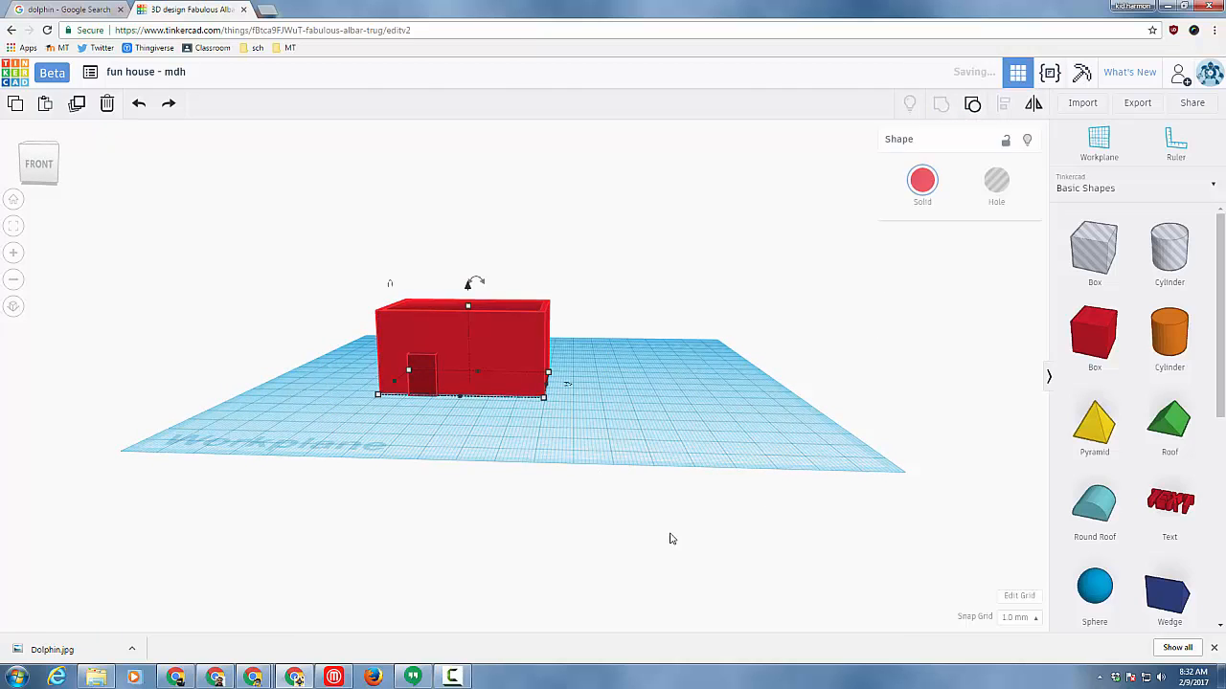
Step: Examine the doorway cut in the house's front wall from above and from the front
right_click_drag(609, 483, 659, 529)
scroll(399, 408, "up", 2)
scroll(634, 539, "up", 3)
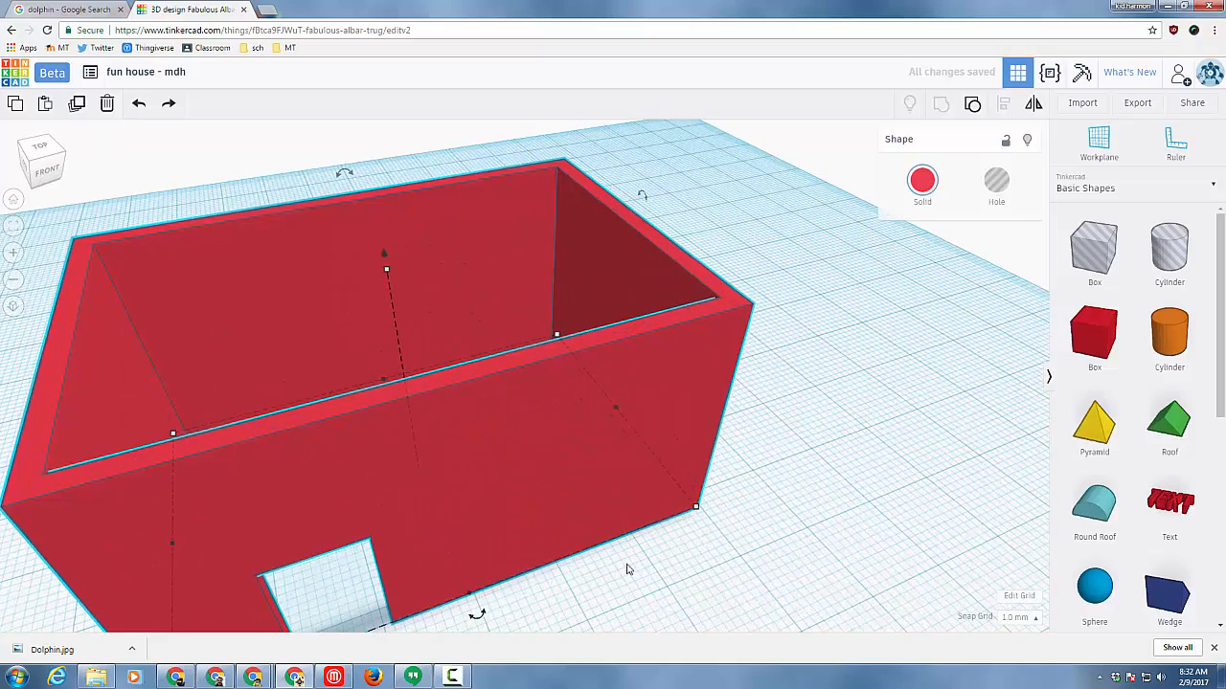
right_click_drag(626, 568, 1168, 460)
scroll(1023, 531, "up", 6)
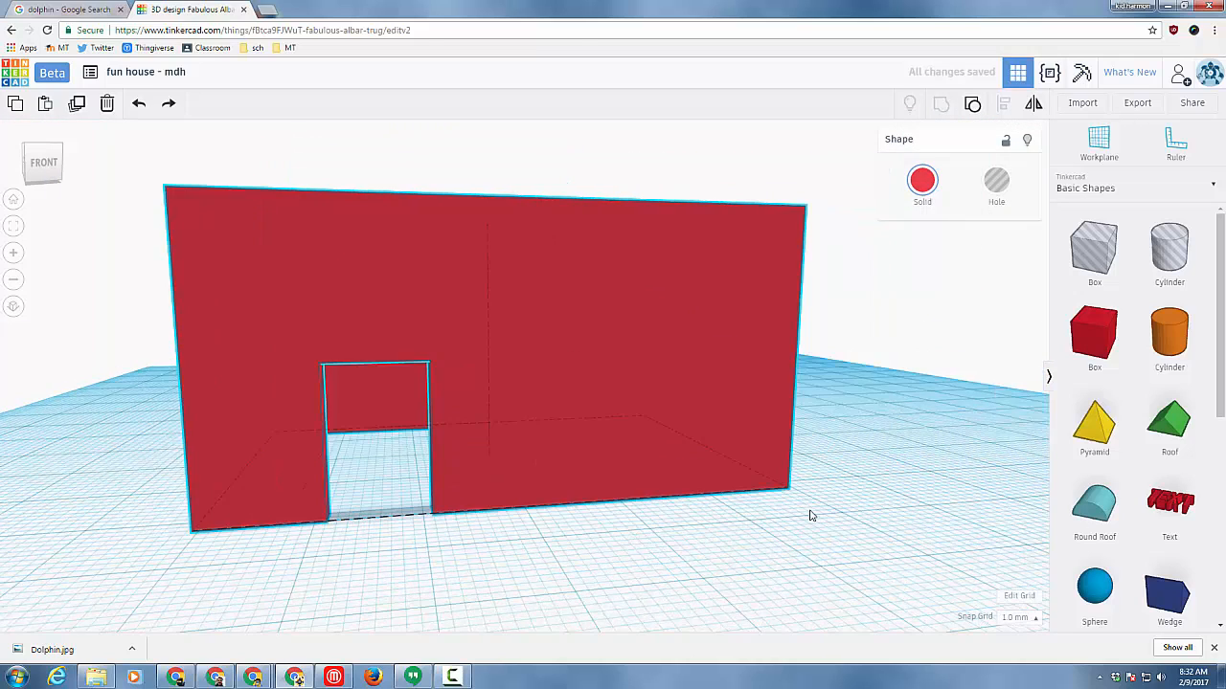
scroll(697, 487, "down", 6)
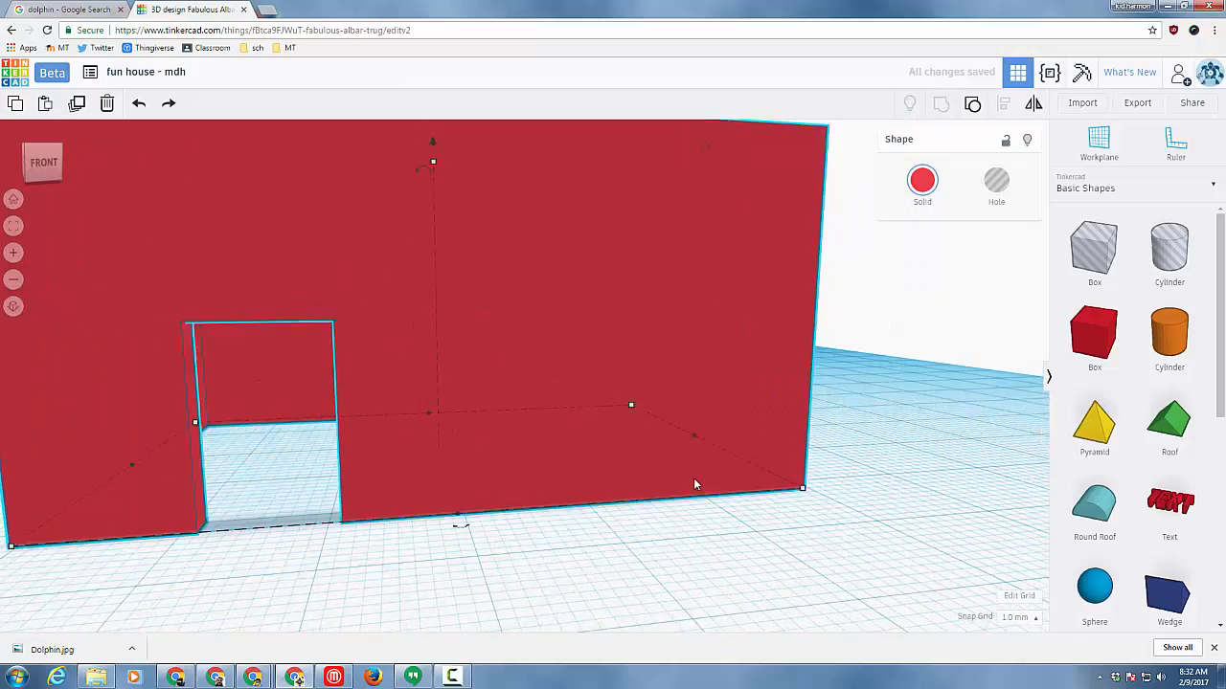
mouse_move(807, 364)
right_mouse_down()
mouse_move(821, 418)
mouse_move(815, 383)
right_mouse_up()
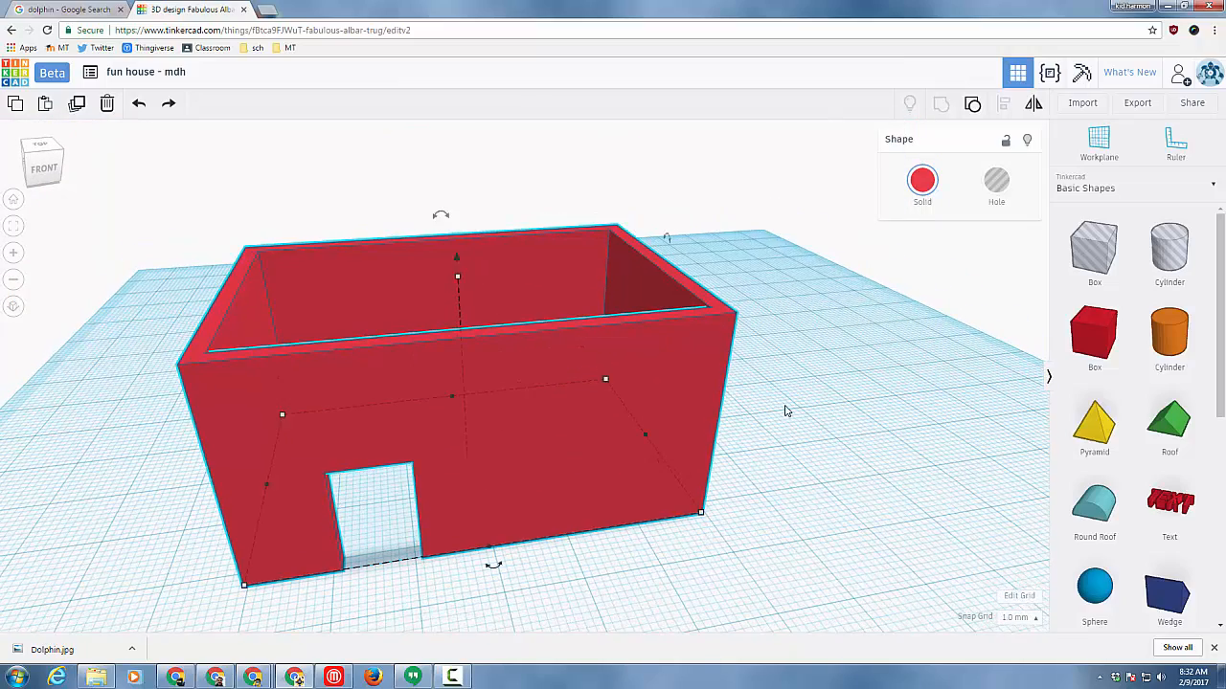
right_click_drag(800, 525, 722, 465)
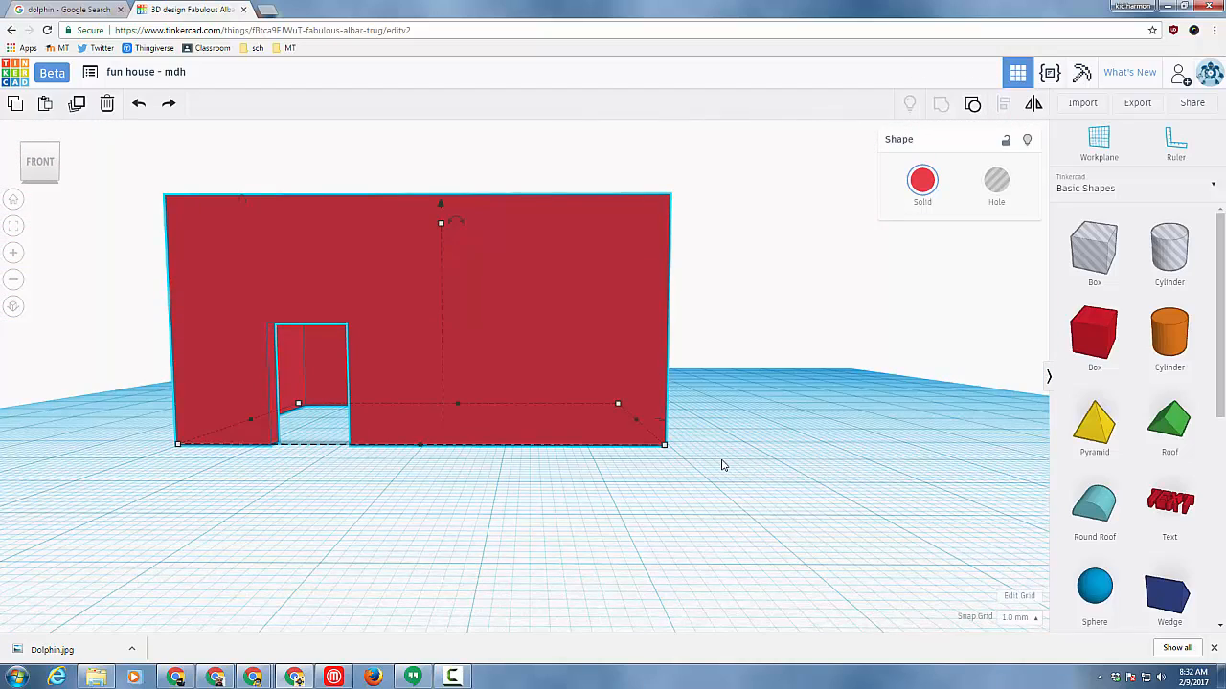
Step: Place a temporary workplane on the house's front wall
scroll(120, 565, "down", 5)
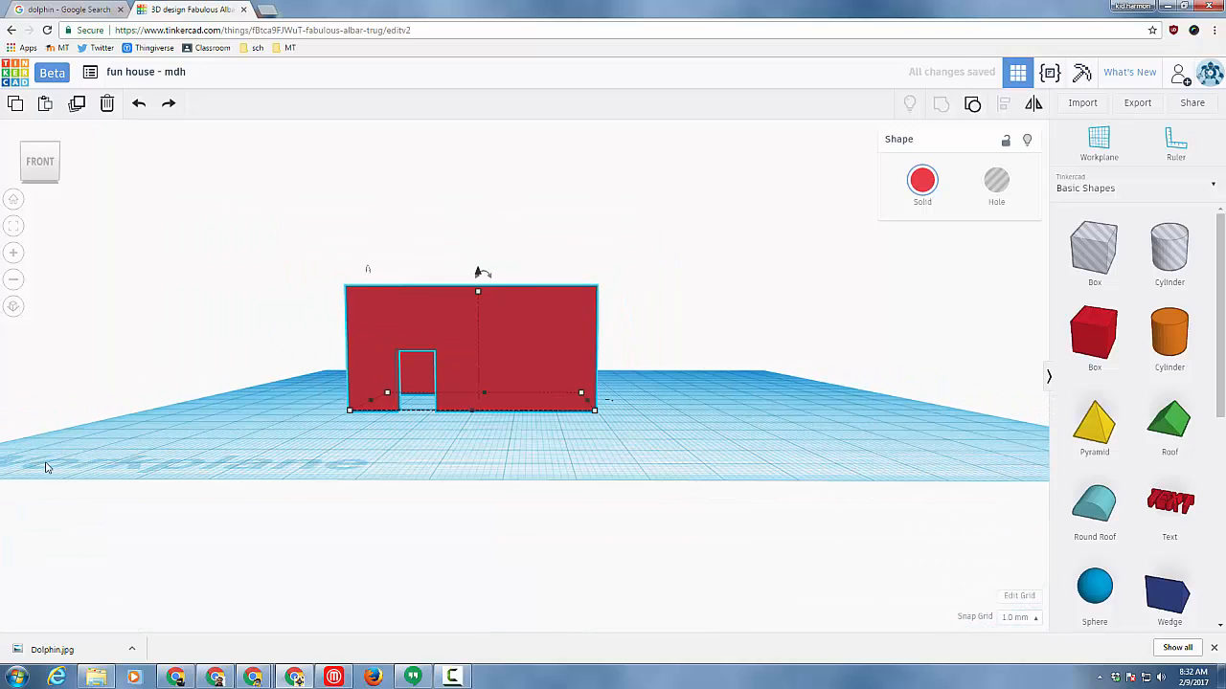
scroll(550, 355, "up", 3)
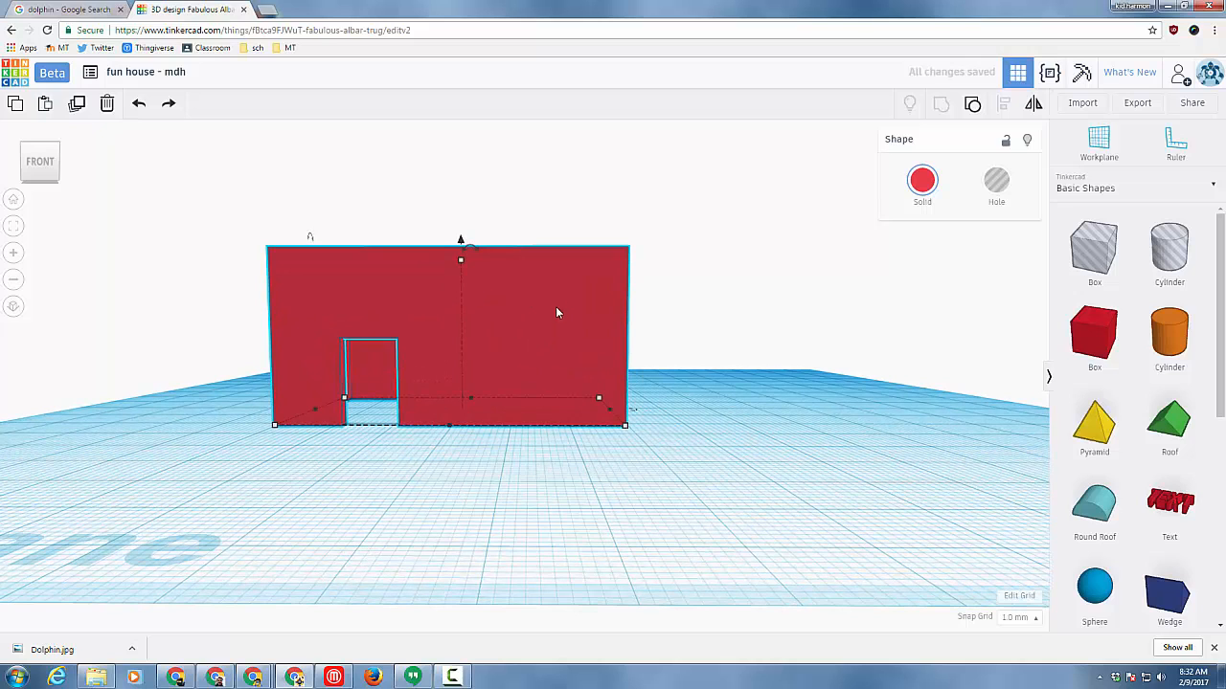
key("w")
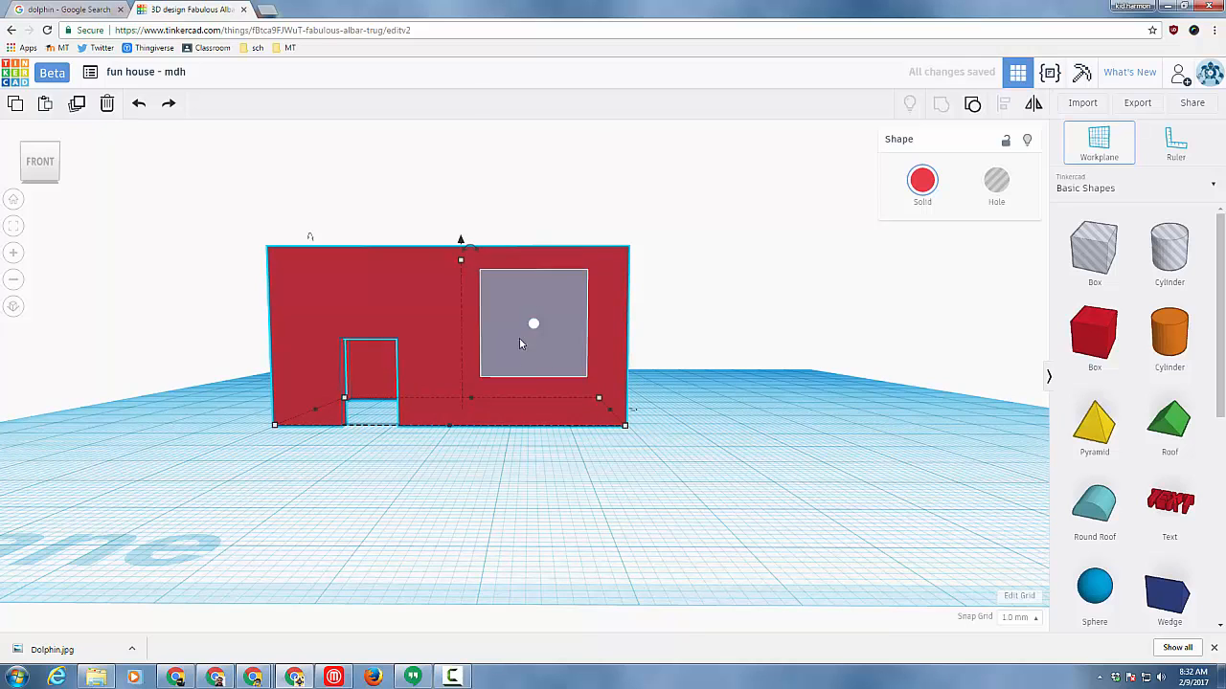
left_click(553, 324)
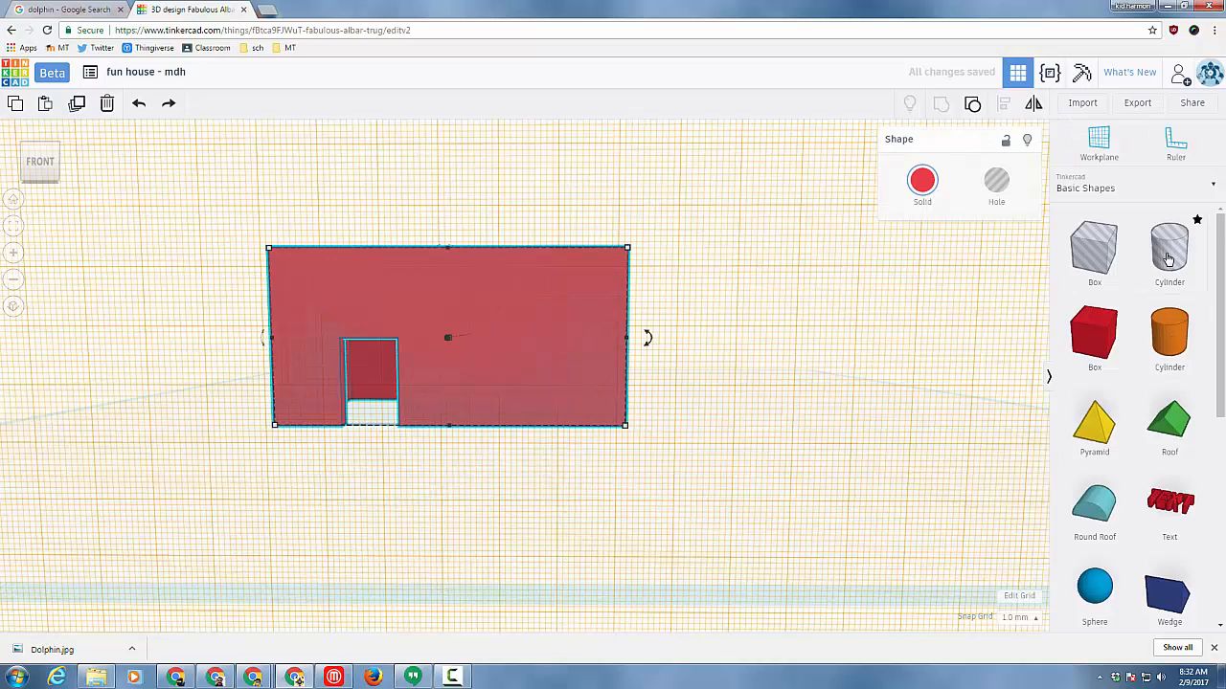
Step: Add a cylinder hole on the front wall beside the doorway and shrink its face to 10 x 10 mm
left_click_drag(1167, 258, 535, 333)
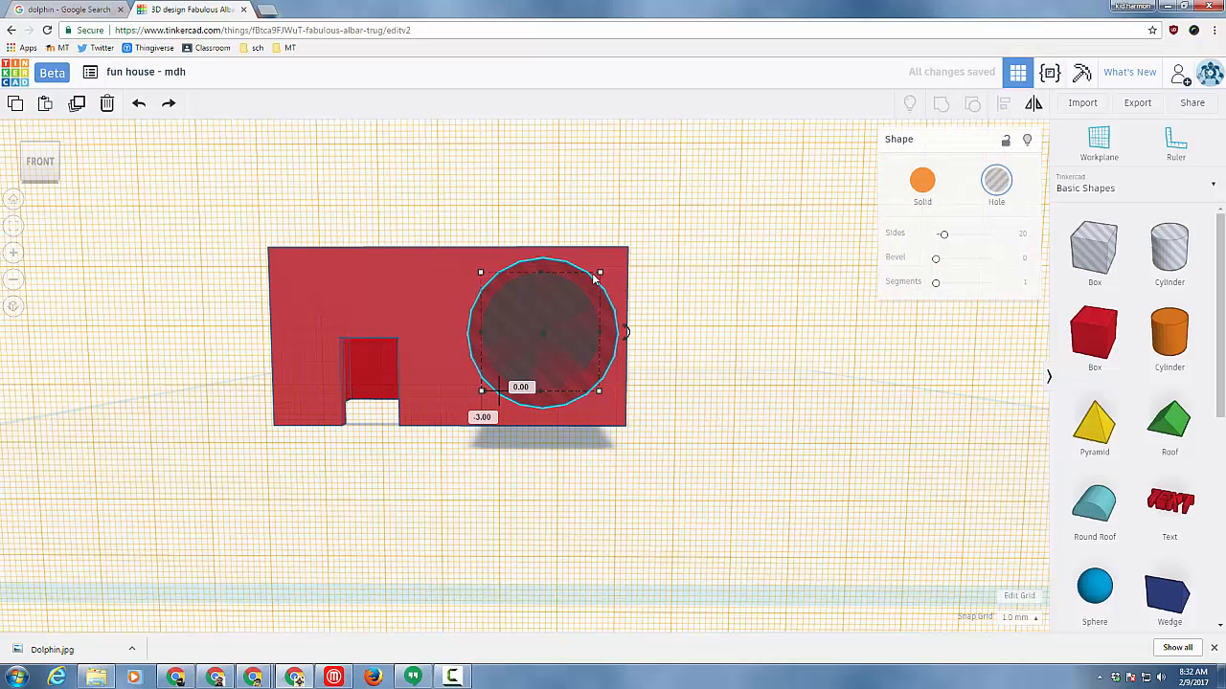
mouse_move(601, 276)
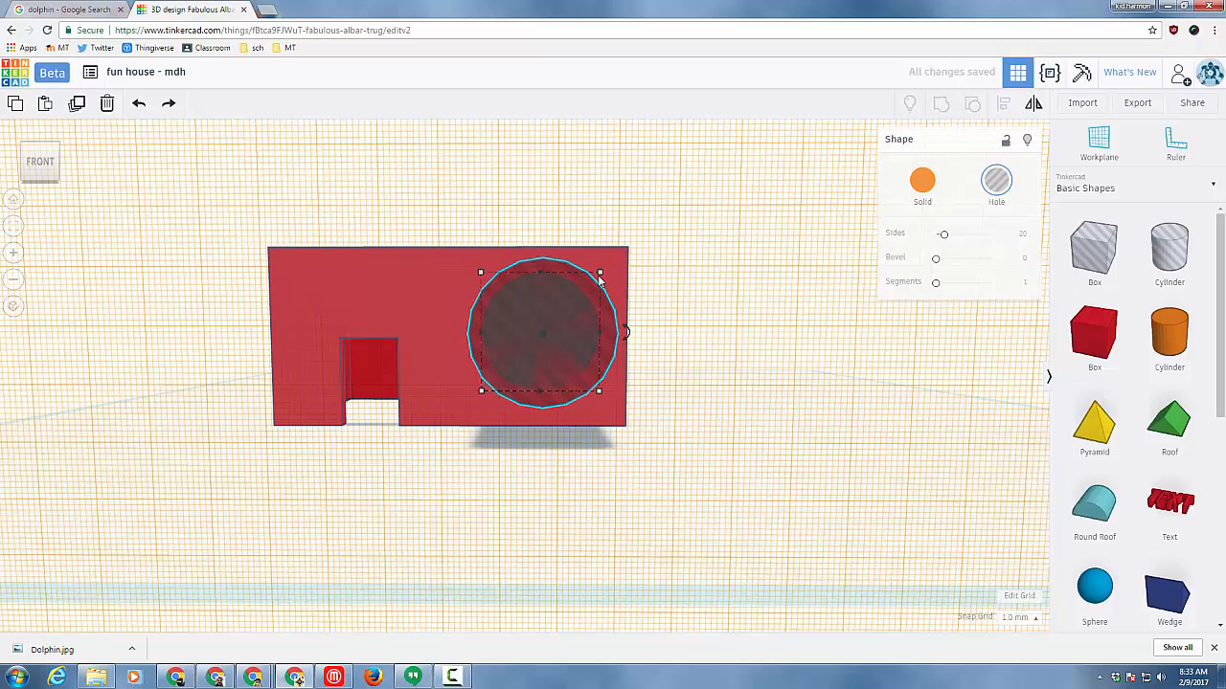
left_click_drag(601, 275, 525, 335)
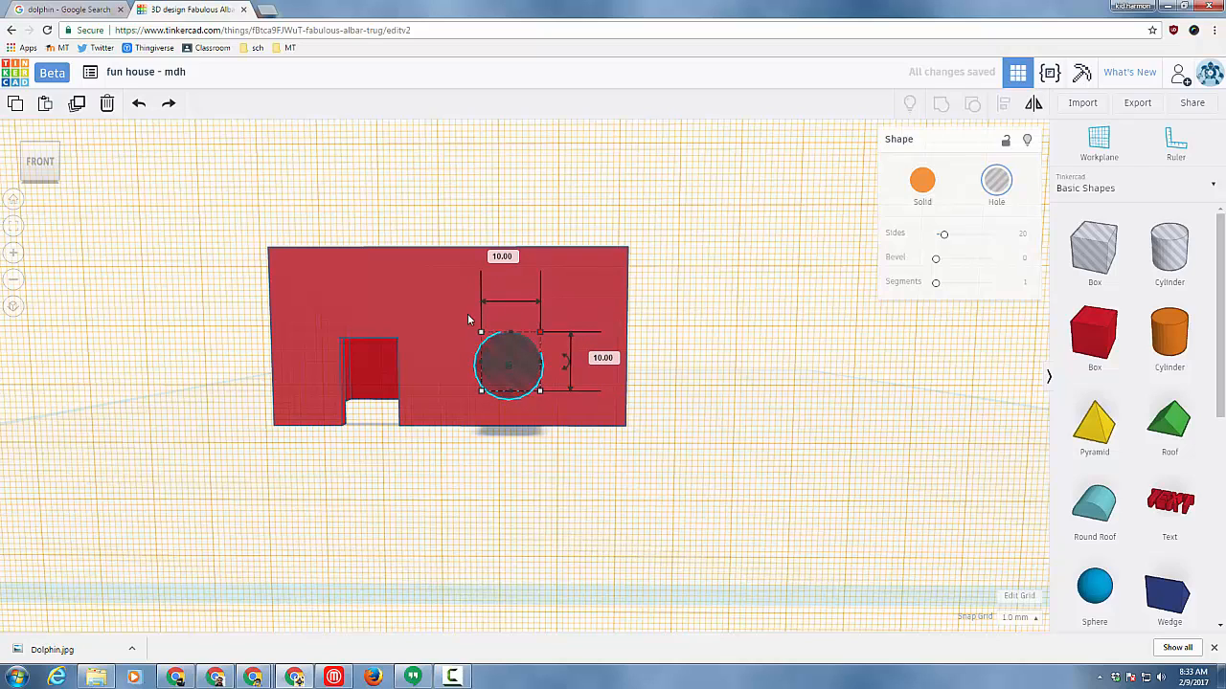
Step: Shift the cylinder hole along the front wall until it sits close beside the doorway
key("Left")
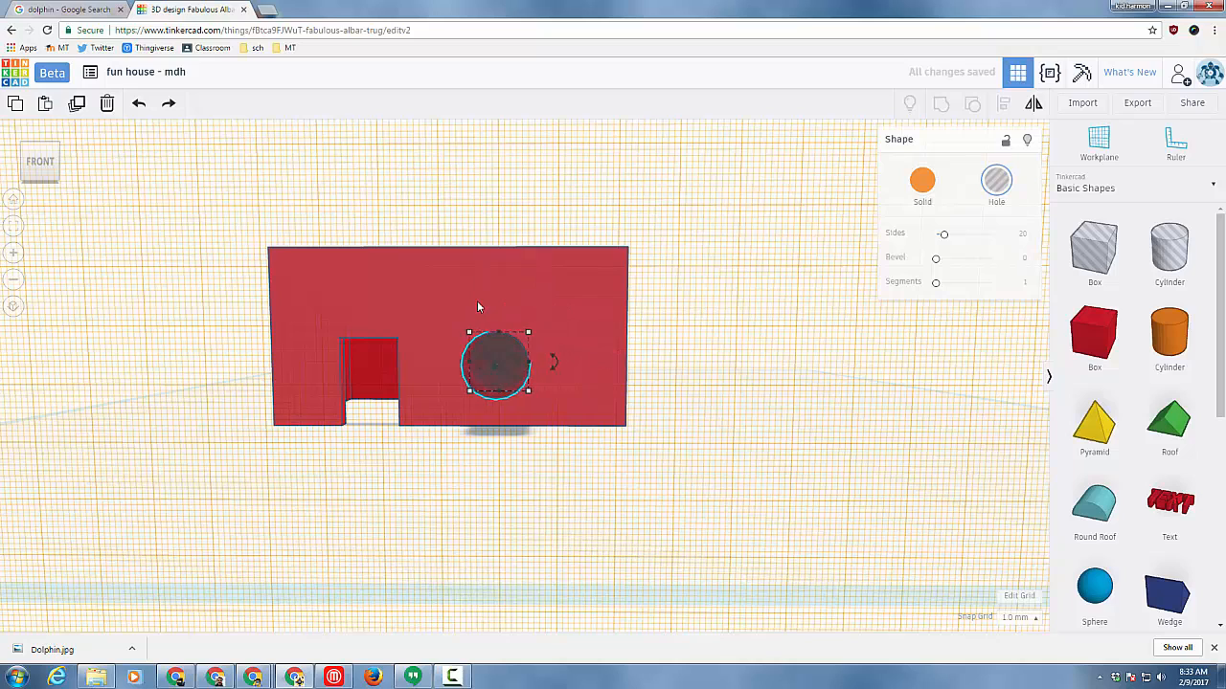
key("Right")
key("Right")
key("Right")
key("Right")
key("Right")
key("Right")
key("Right")
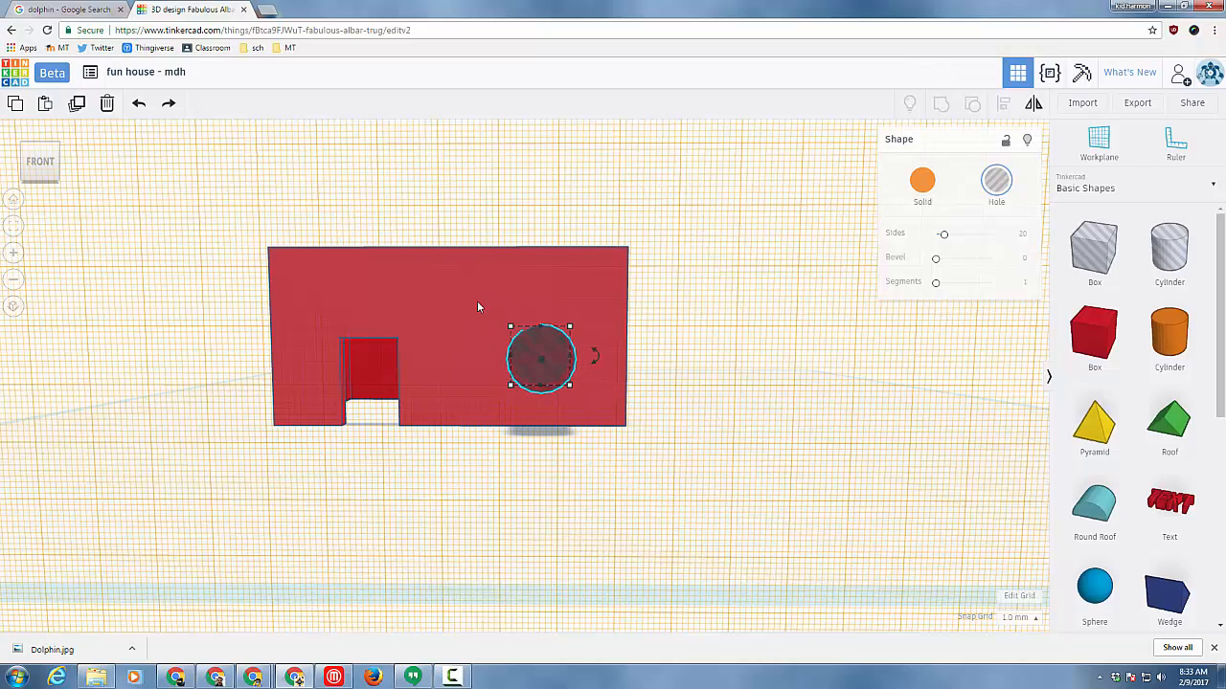
key("Left")
key("Left")
key("Left")
key("Left")
key("Left")
key("Left")
key("Left")
key("Left")
key("Left")
key("Left")
key("Left")
key("Left")
key("Left")
key("Left")
key("Left")
key("Left")
key("Left")
key("Left")
key("Left")
key("Left")
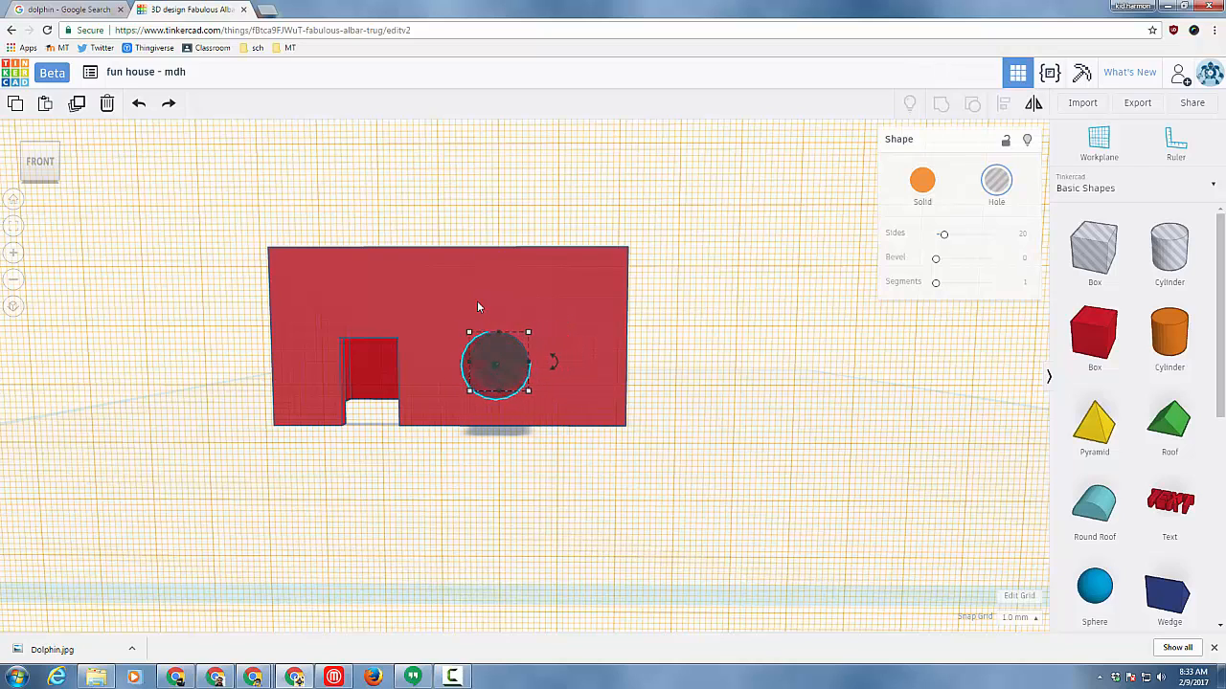
key("Right")
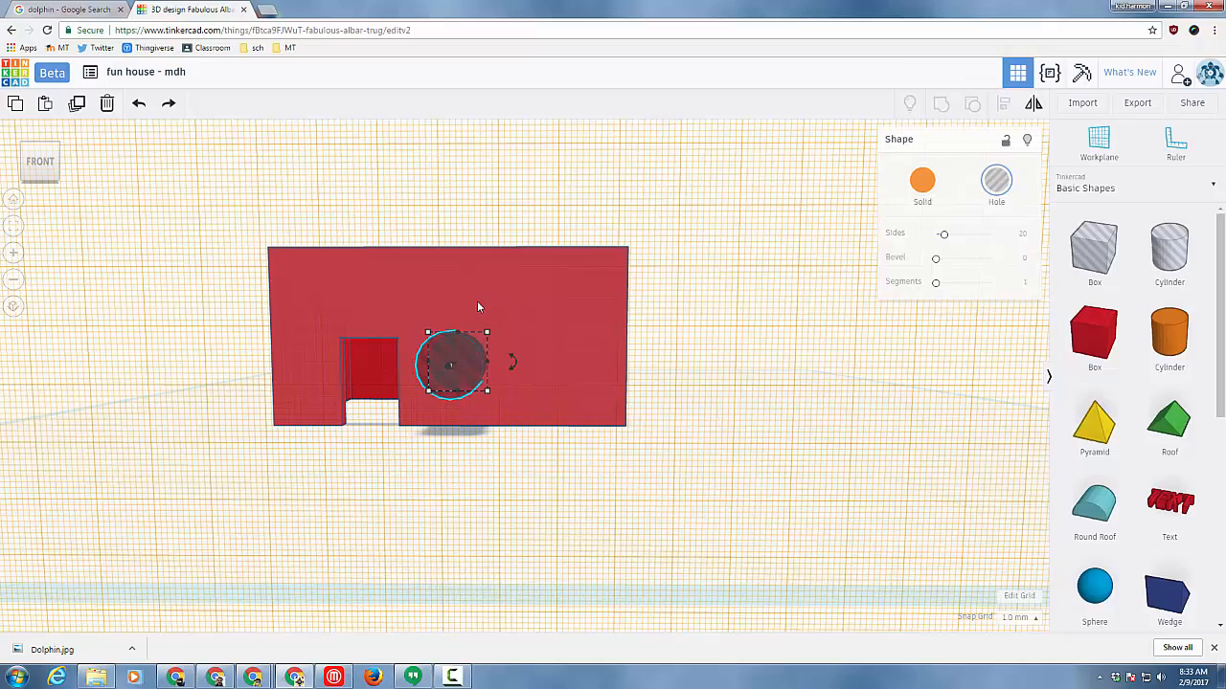
key("Left")
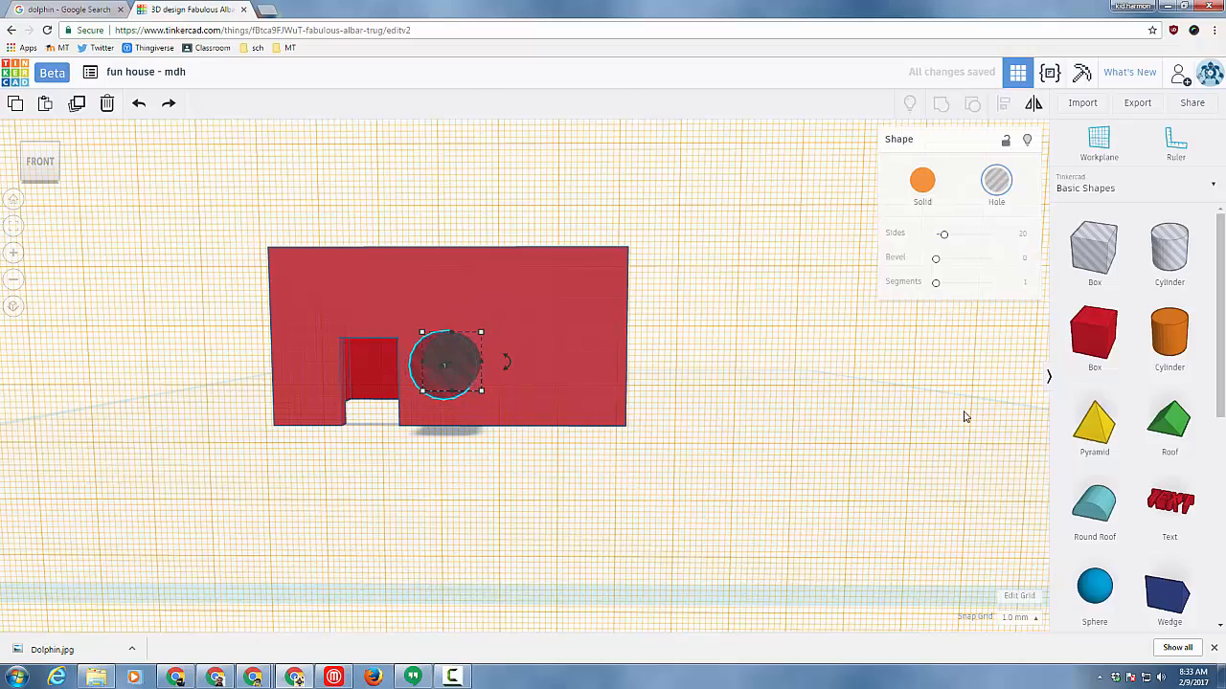
Step: Push the cylinder hole 7 mm into the front wall and group it with the house to cut a round window
right_click_drag(965, 417, 758, 451)
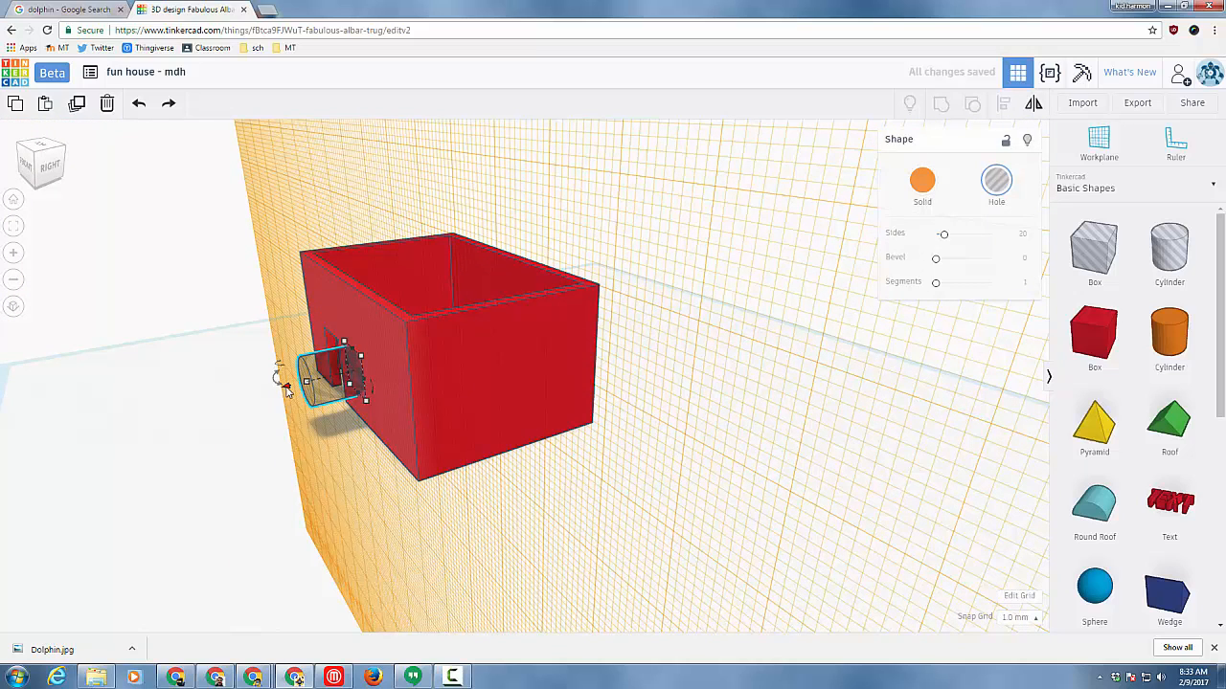
left_click_drag(287, 390, 319, 354)
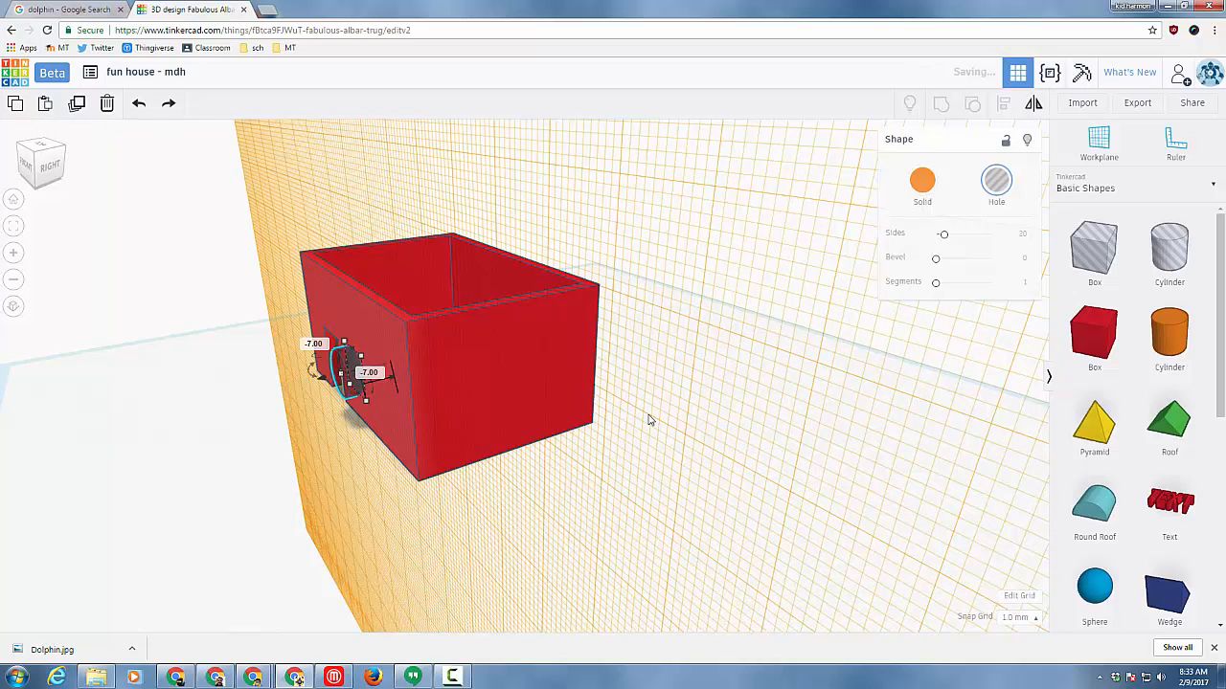
right_click_drag(649, 419, 876, 448)
left_click_drag(211, 317, 764, 599)
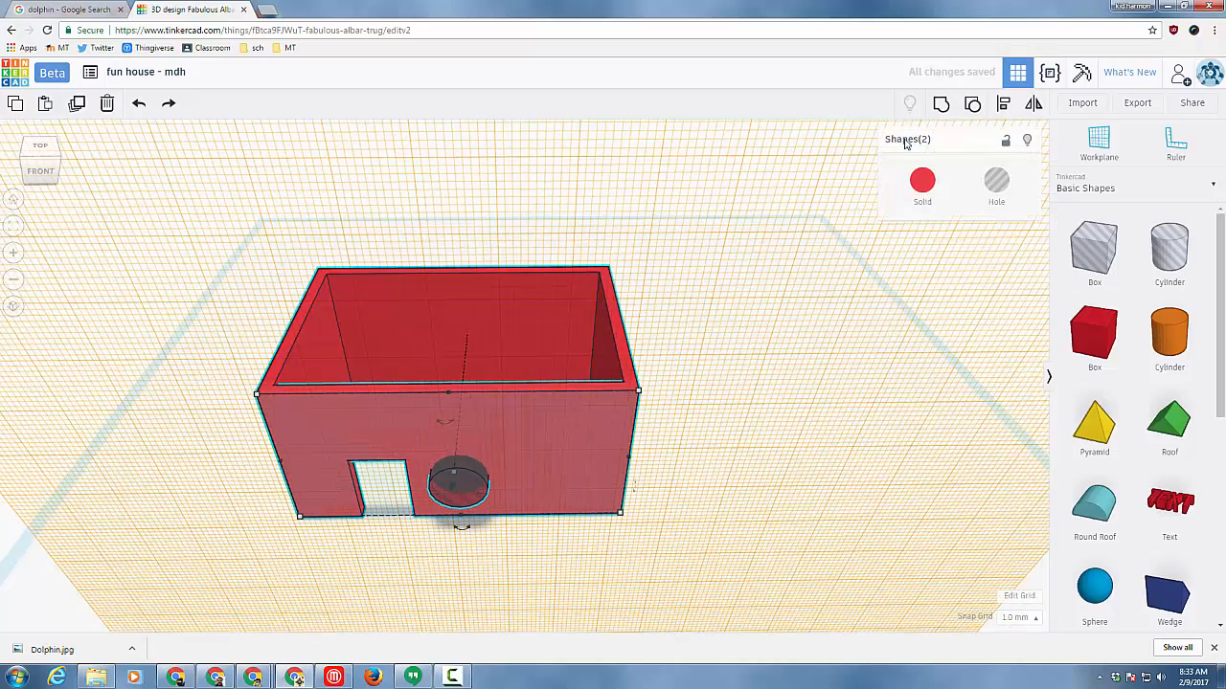
left_click(941, 104)
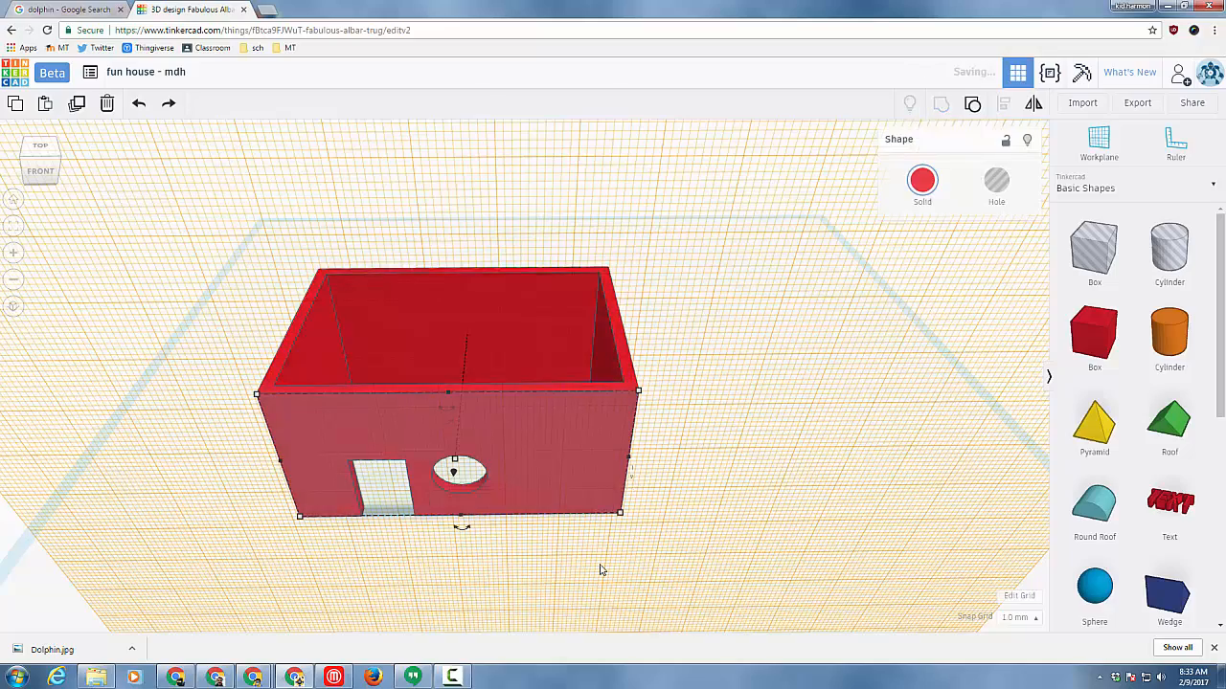
right_click_drag(584, 553, 588, 461)
right_click_drag(600, 508, 600, 516)
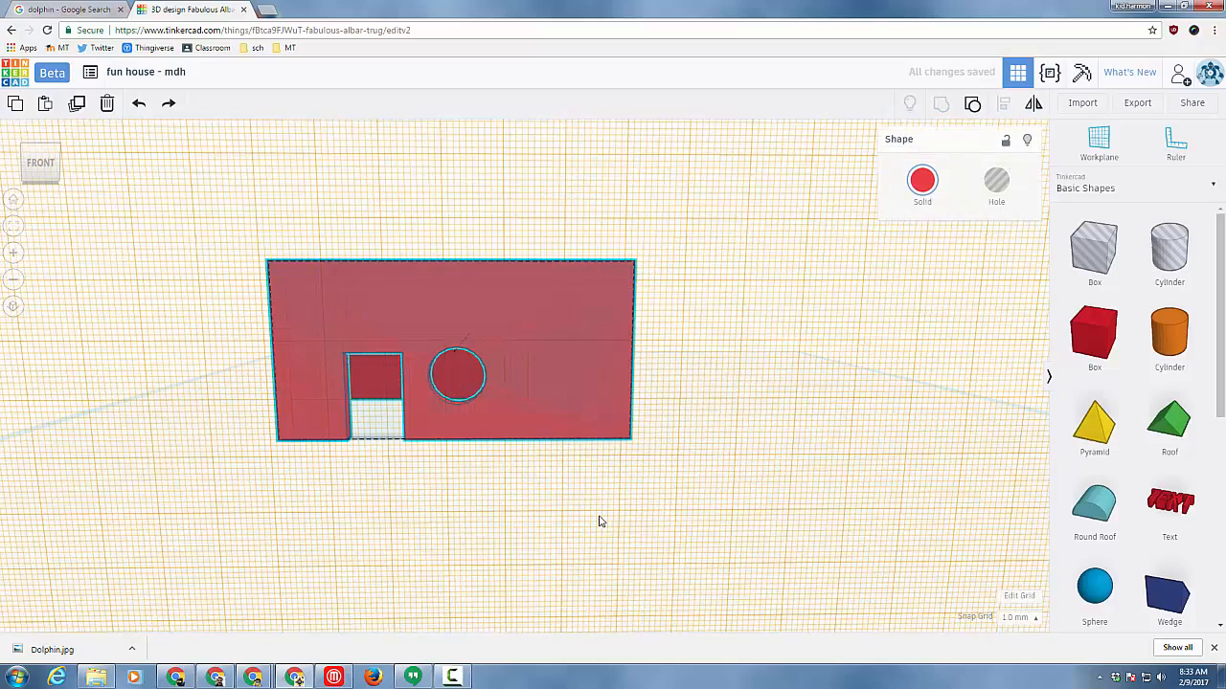
Step: Place a workplane on the top edge of the walls and add a Roof shape at the house's front-left corner
right_click_drag(542, 347, 421, 454)
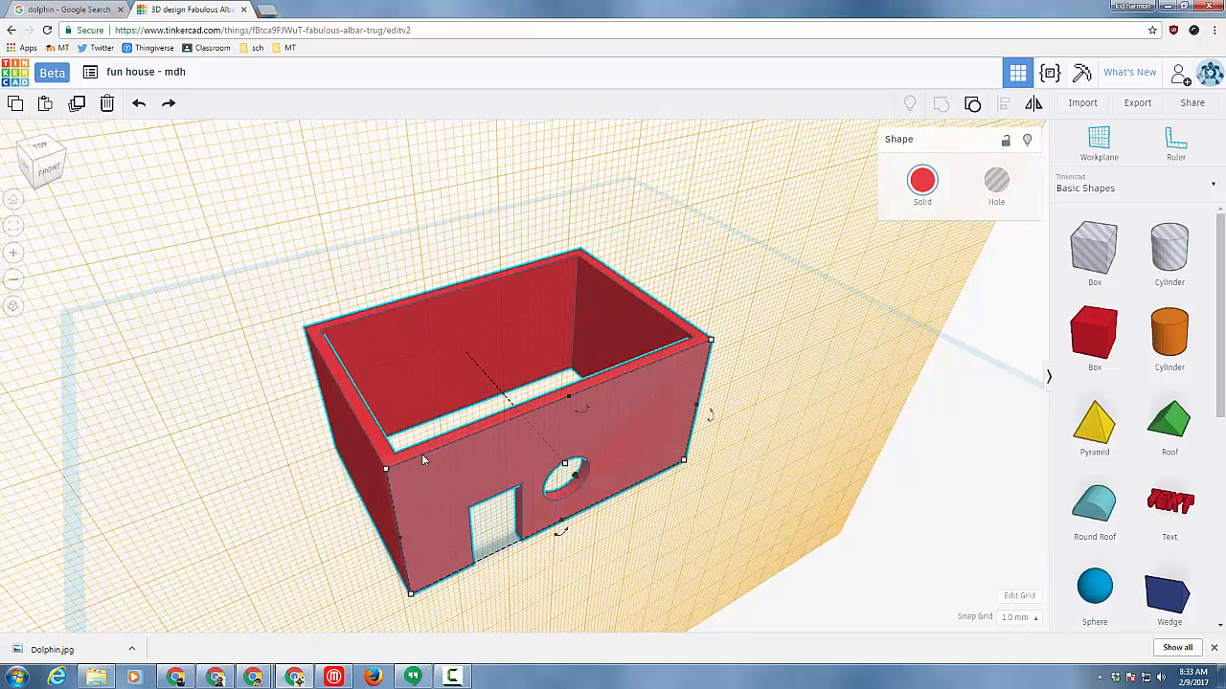
key("w")
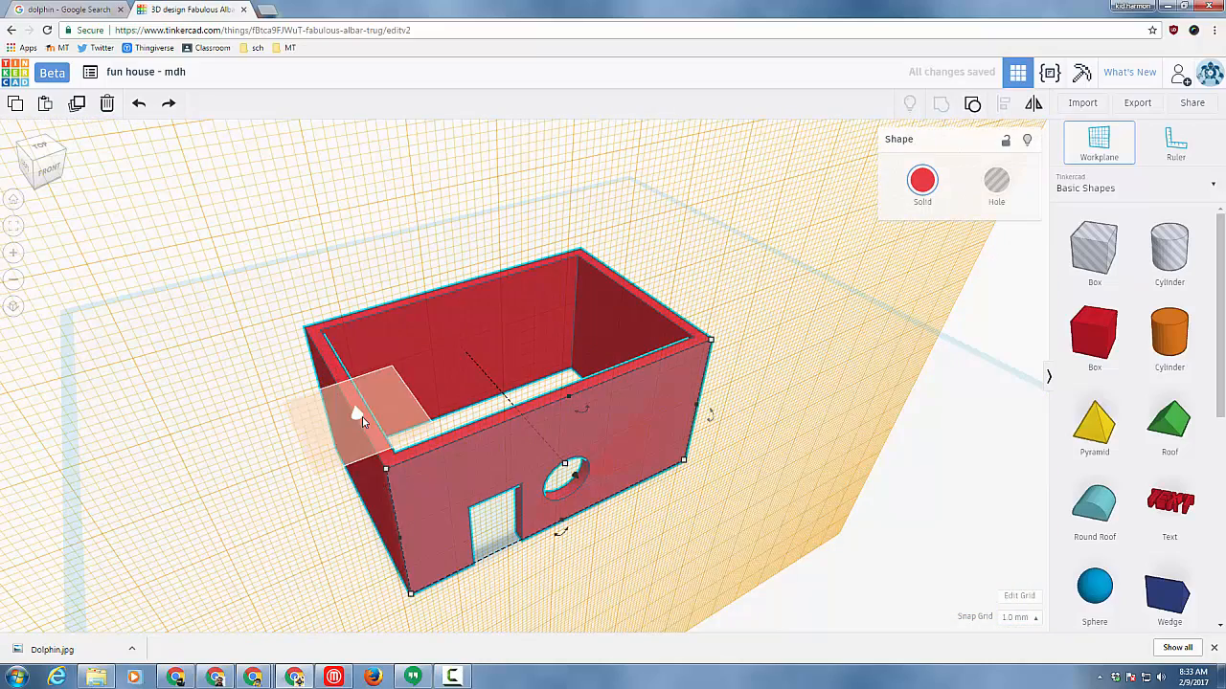
left_click(362, 417)
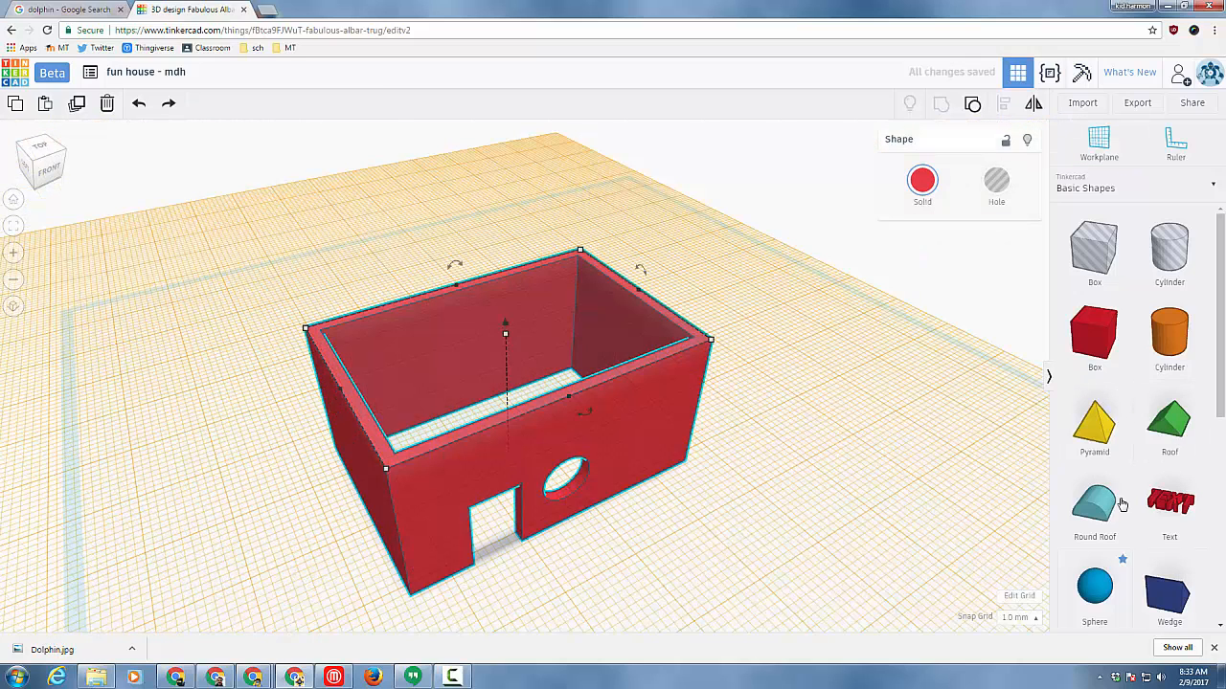
left_click_drag(1170, 431, 399, 371)
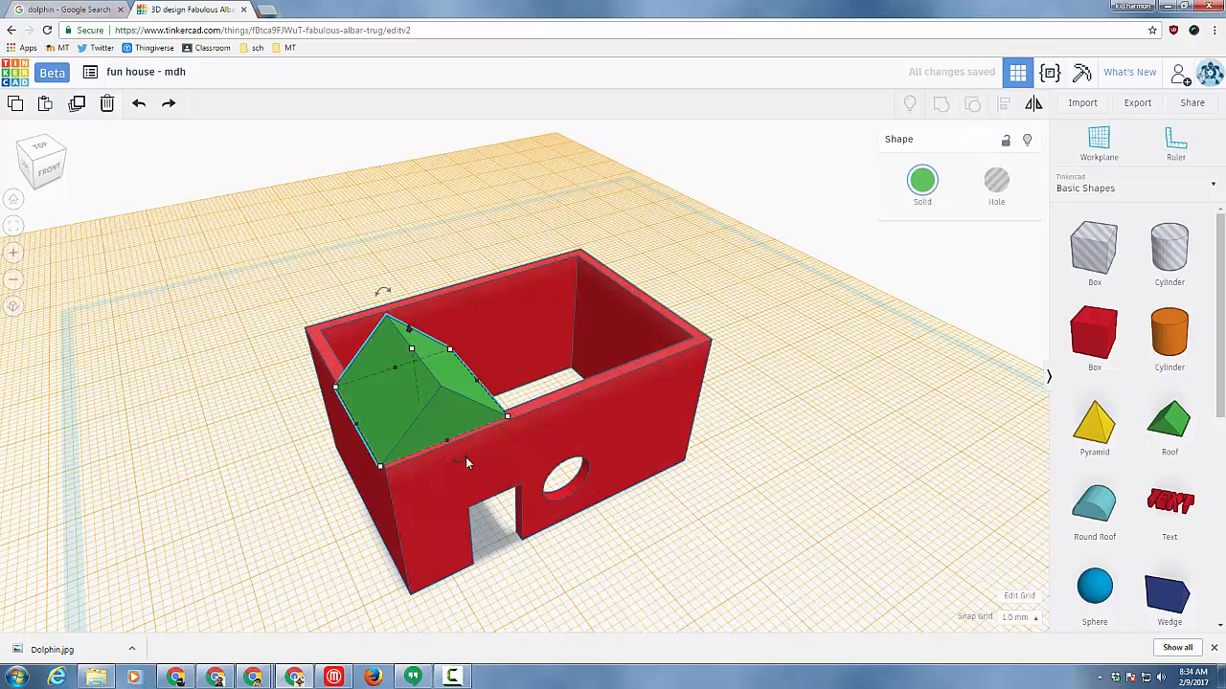
Step: Rotate the roof 90° horizontally so its ridge runs along the house's length
right_click_drag(454, 519, 632, 523)
left_click_drag(640, 525, 639, 525)
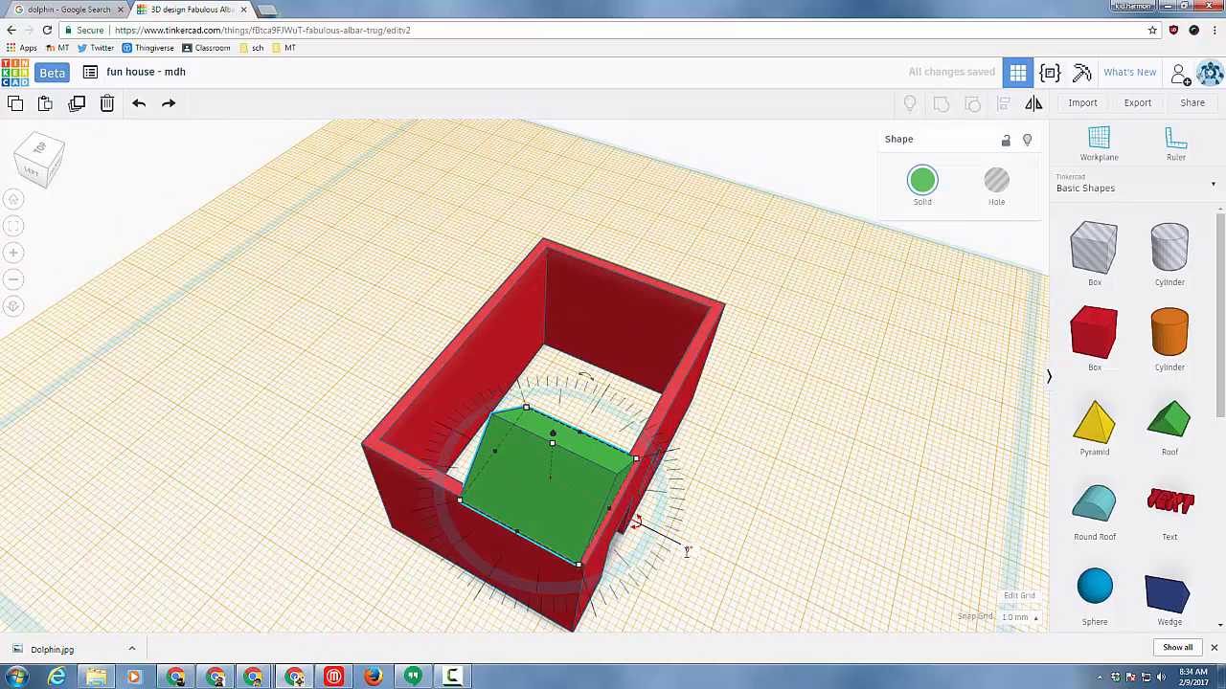
left_click(689, 551)
type("90")
key("Return")
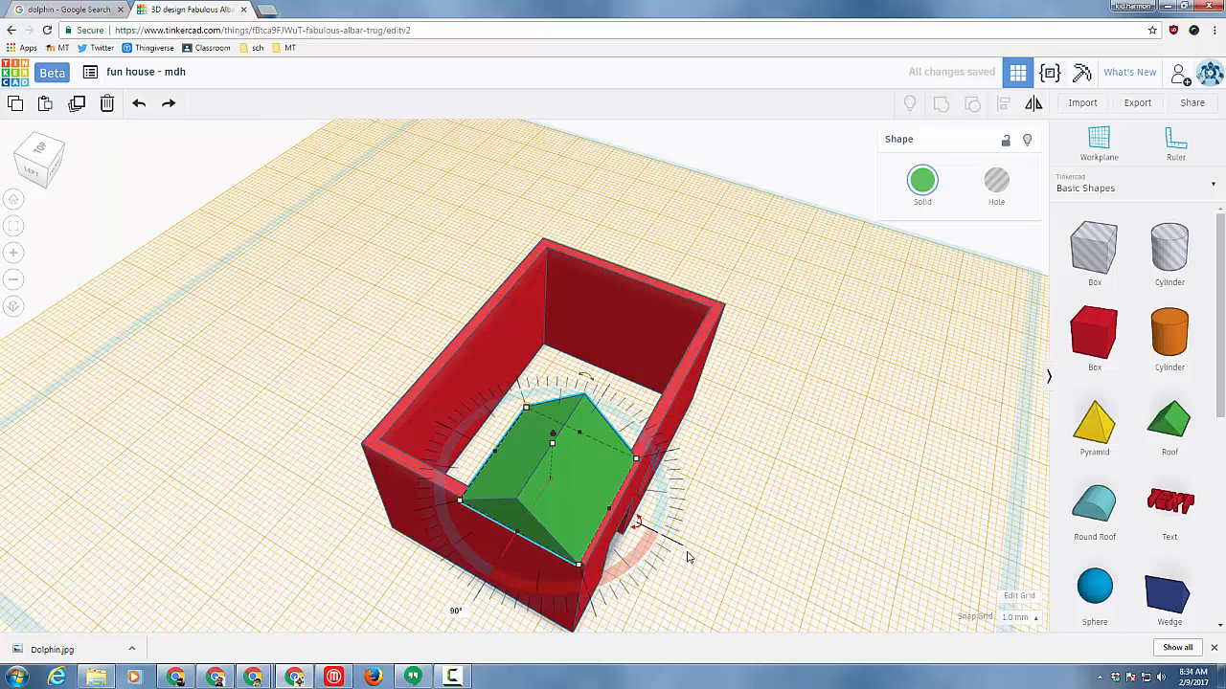
Step: Widen the roof across to the opposite wall and stretch its length to 60 mm
left_click_drag(491, 451, 391, 420)
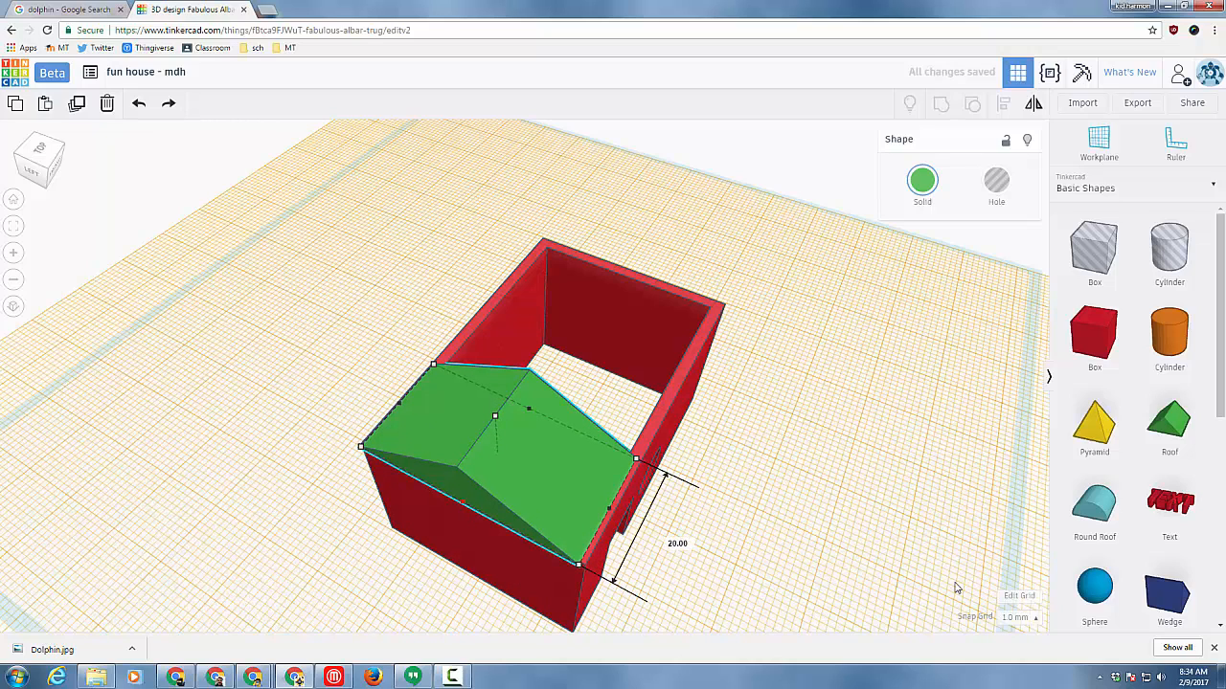
right_click_drag(644, 577, 422, 251)
left_click_drag(431, 251, 453, 336)
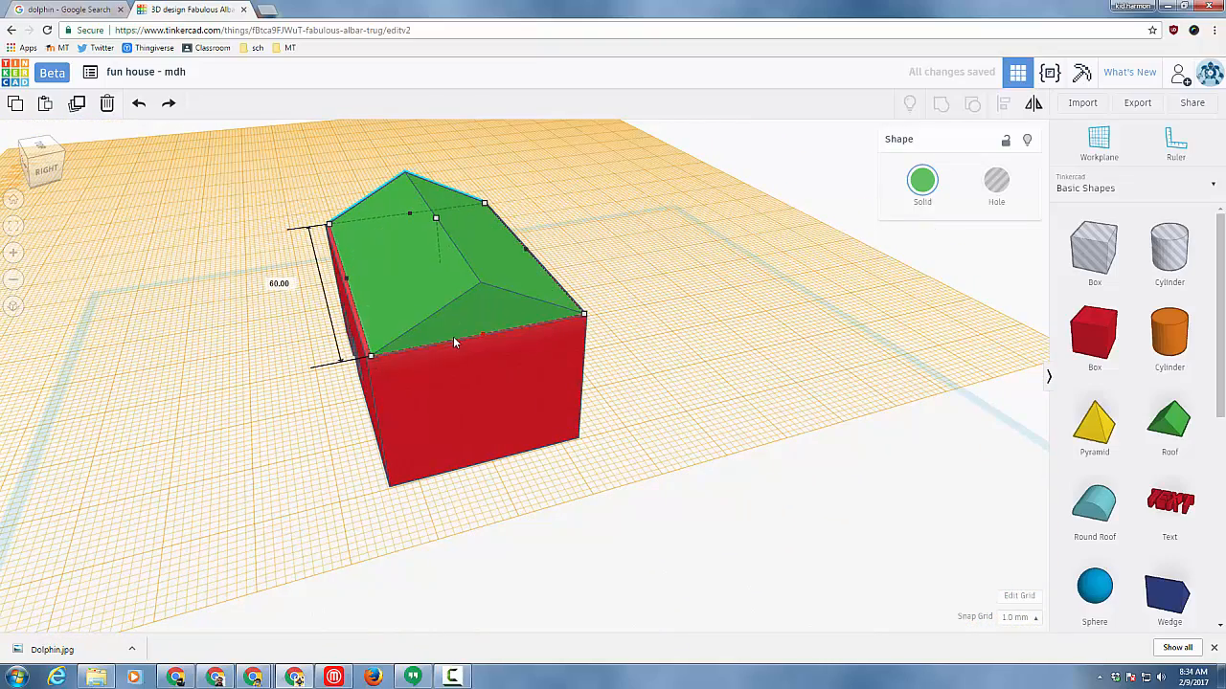
Step: Line the roof up with the far wall and stretch its width to 40 mm so it covers both long walls
key("Left")
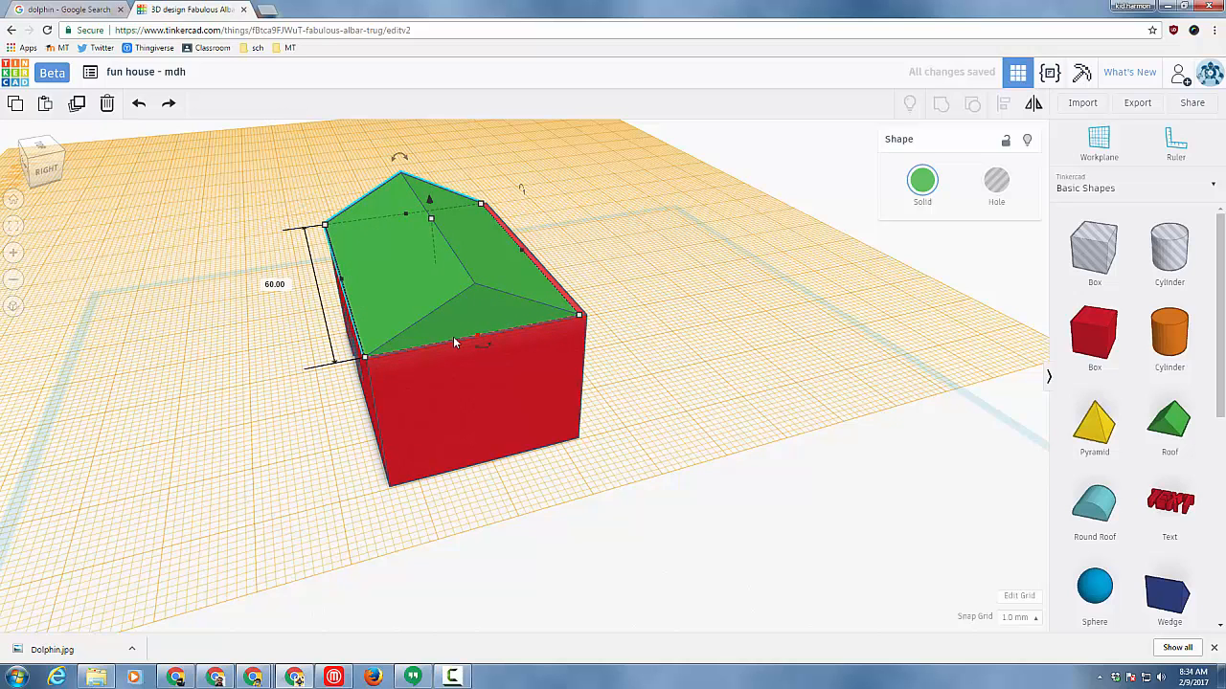
key("Right")
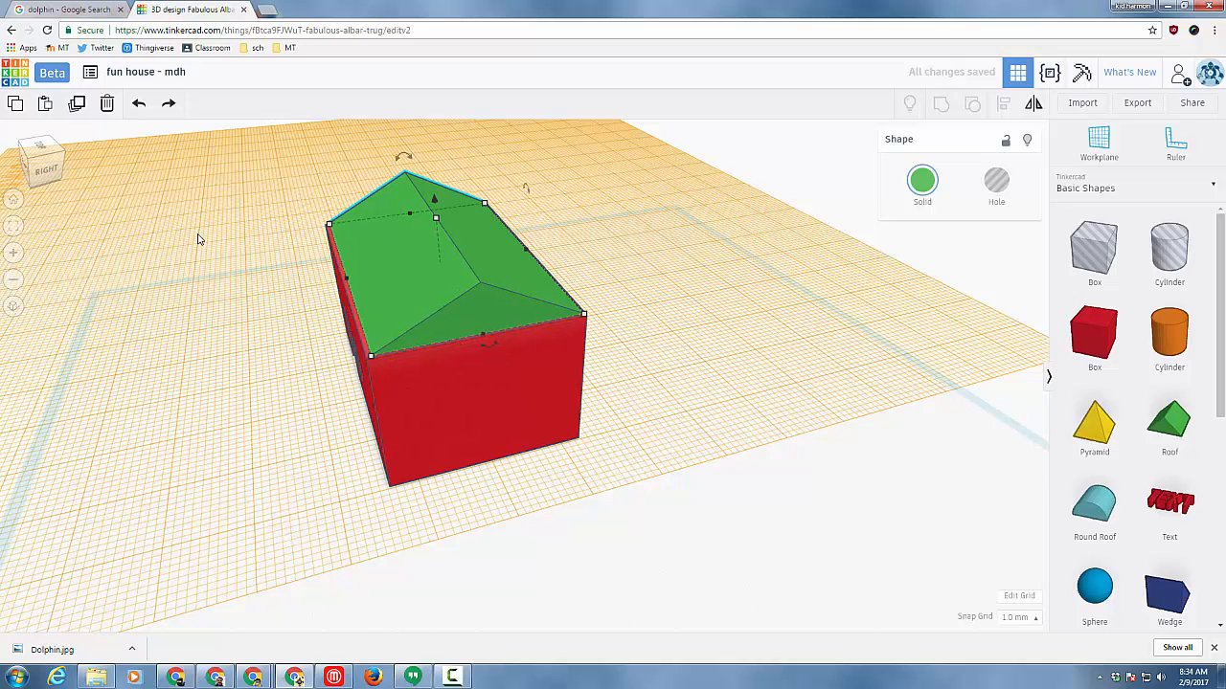
scroll(198, 240, "up", 3)
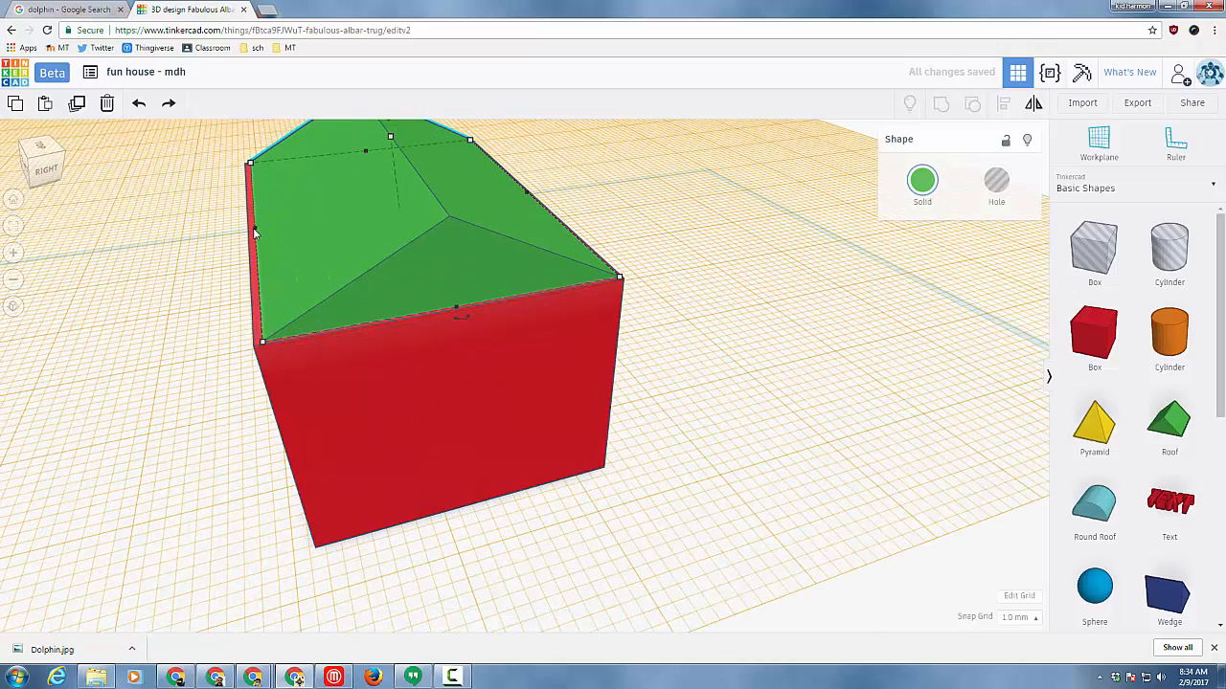
left_click_drag(254, 233, 246, 232)
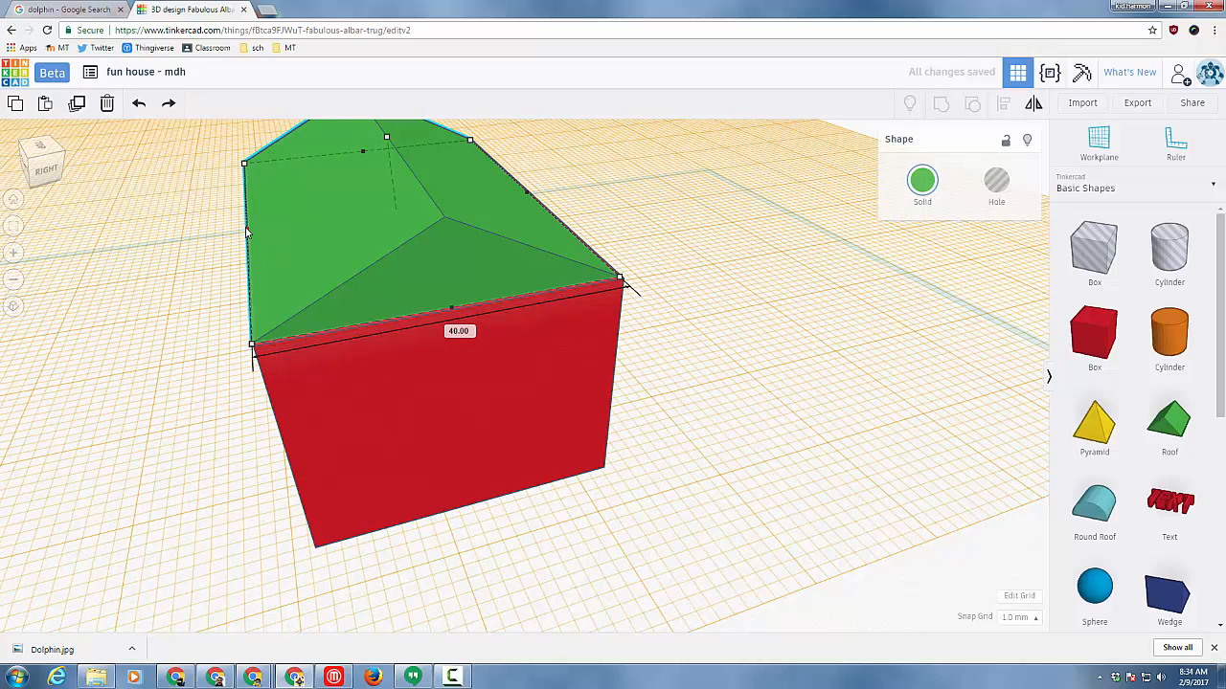
Step: Try a roof width of 60 mm and set it back to 40 mm
left_click(461, 331)
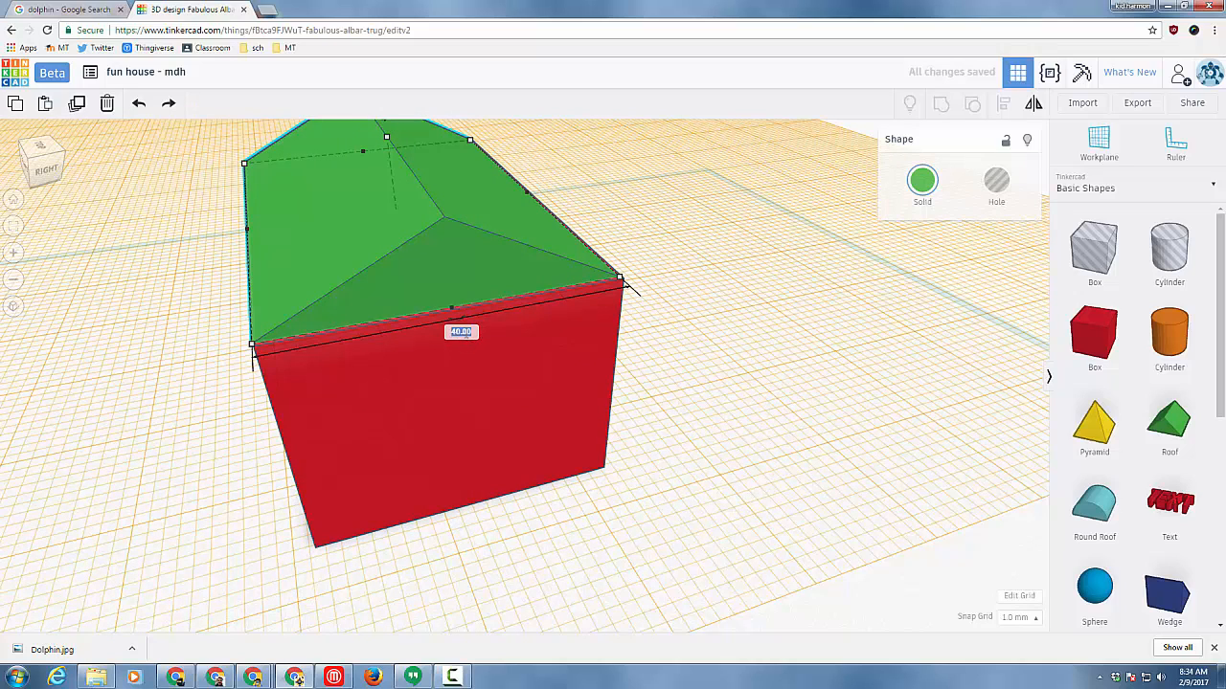
type("60")
key("Return")
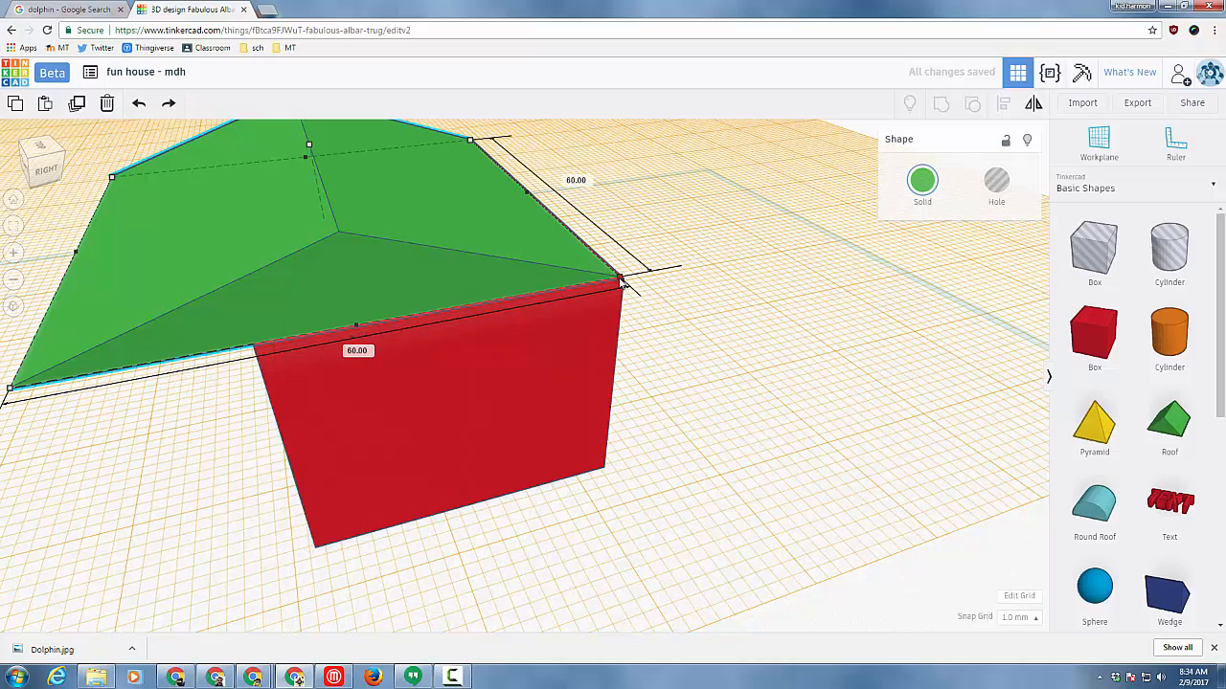
left_click(367, 356)
type("40")
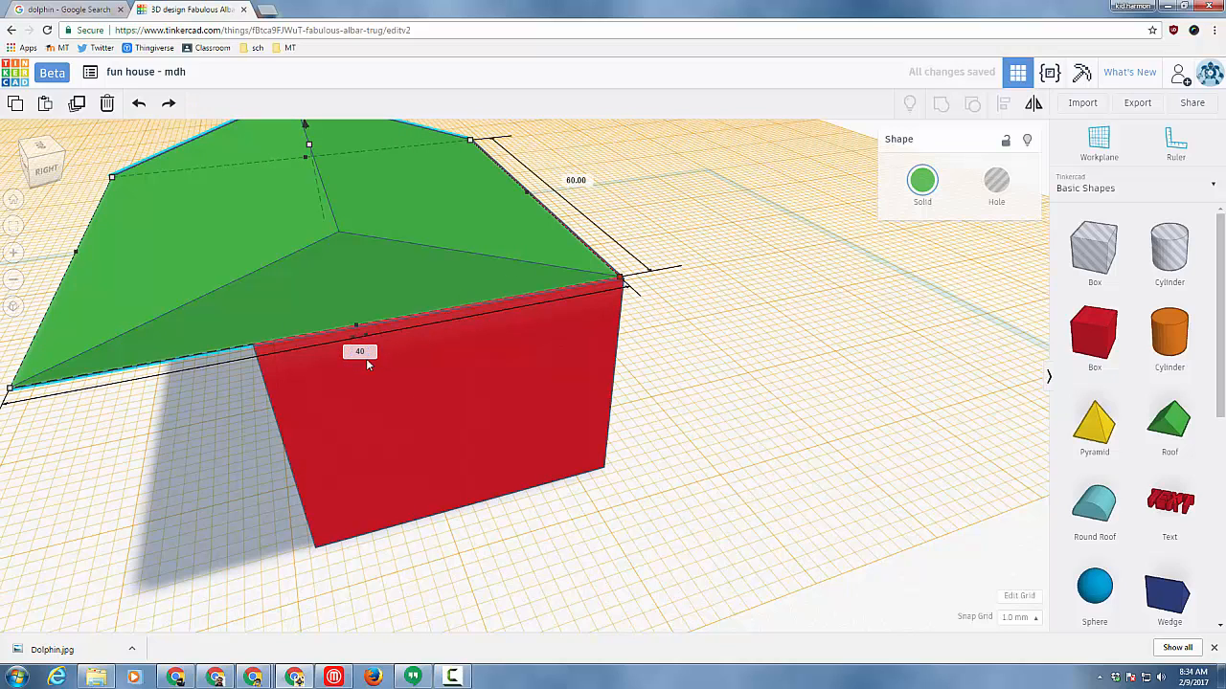
key("Return")
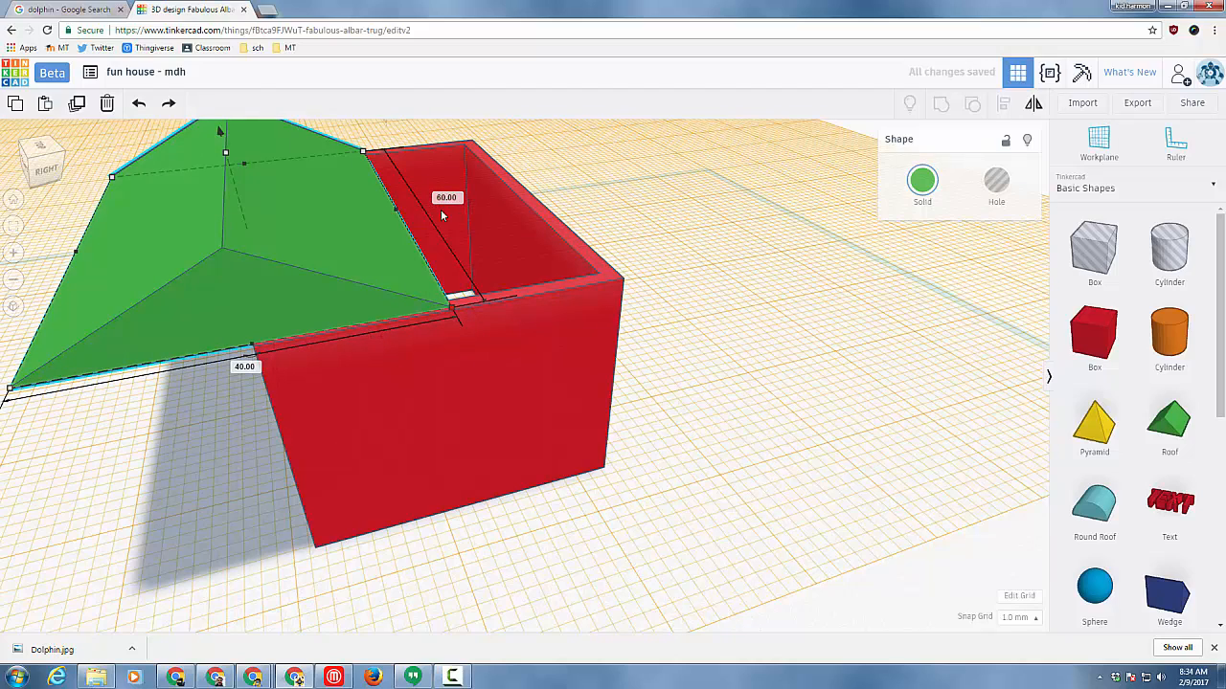
Step: Return the workplane to the base grid and align the roof and house on their centers across both width and length
scroll(440, 210, "down", 3)
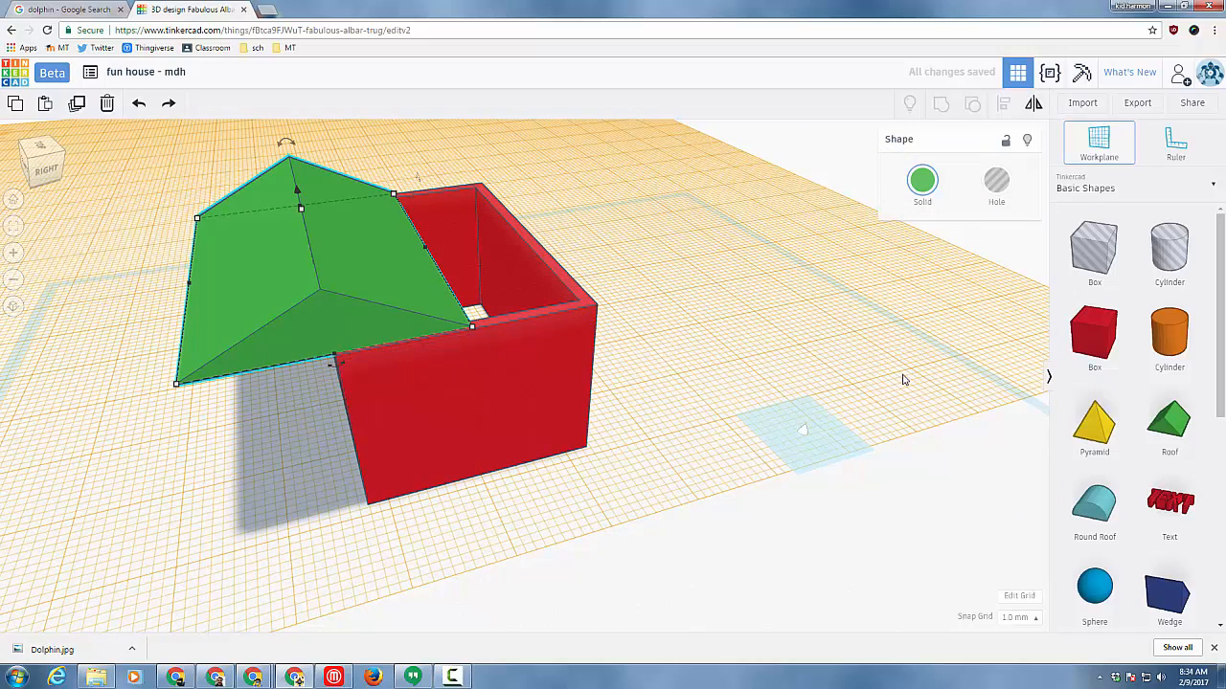
left_click(803, 430)
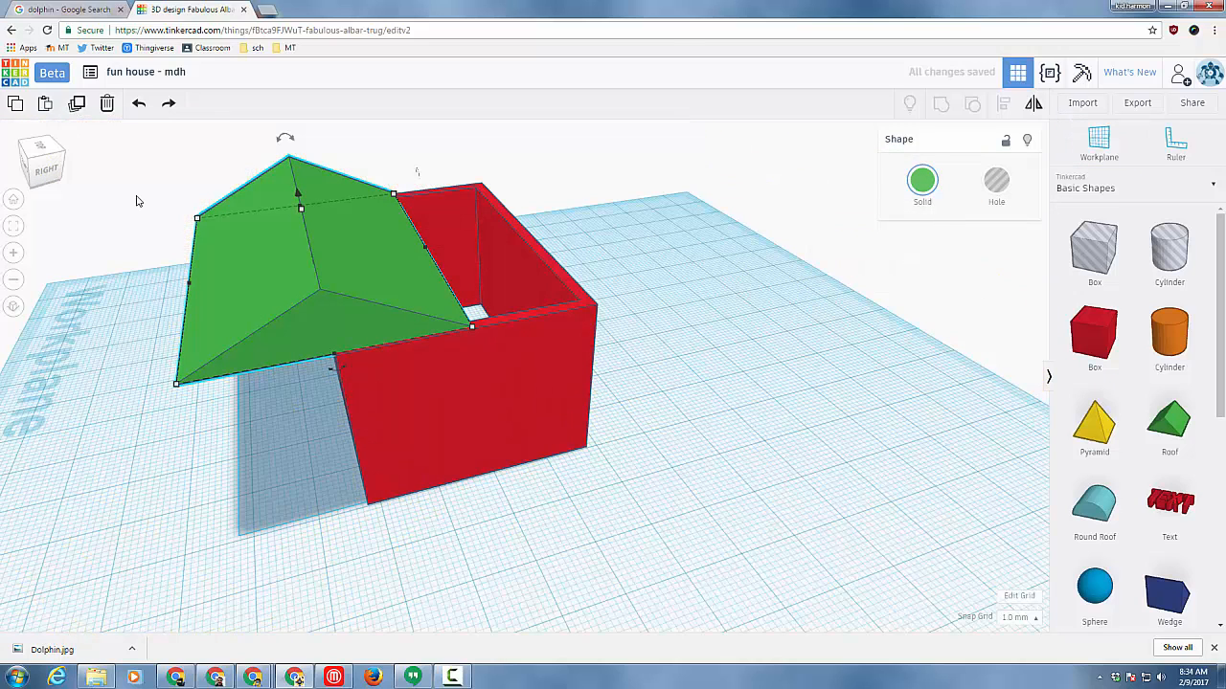
left_click_drag(131, 186, 529, 472)
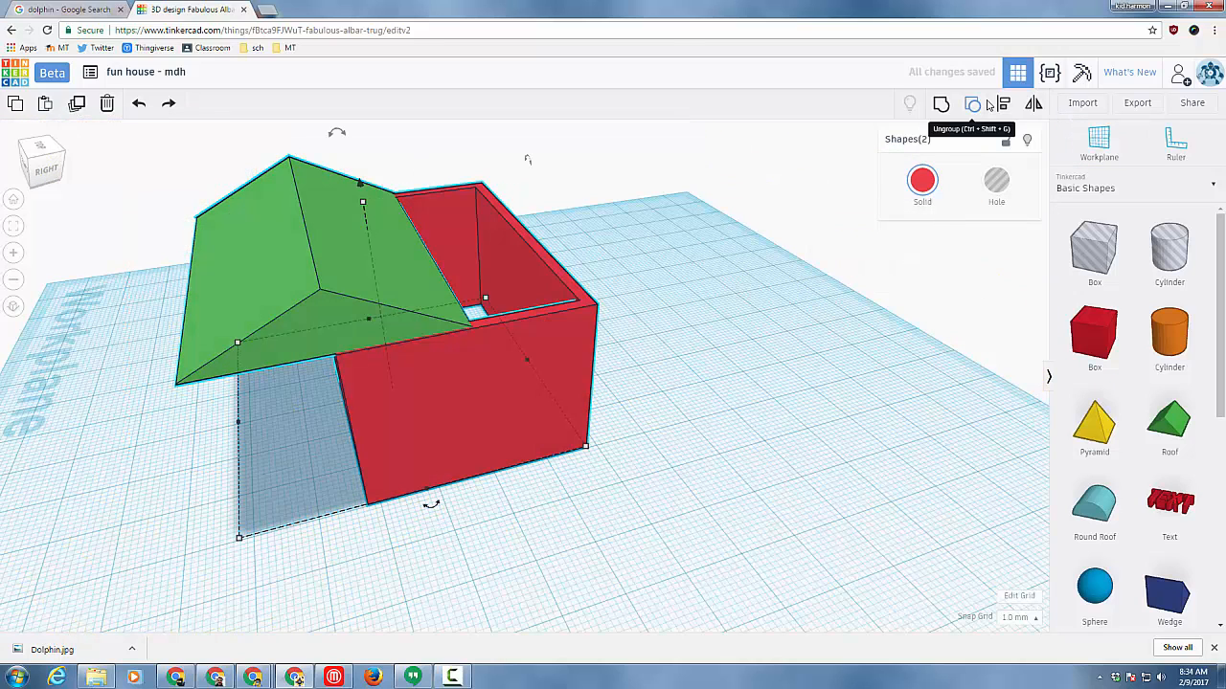
left_click(1002, 103)
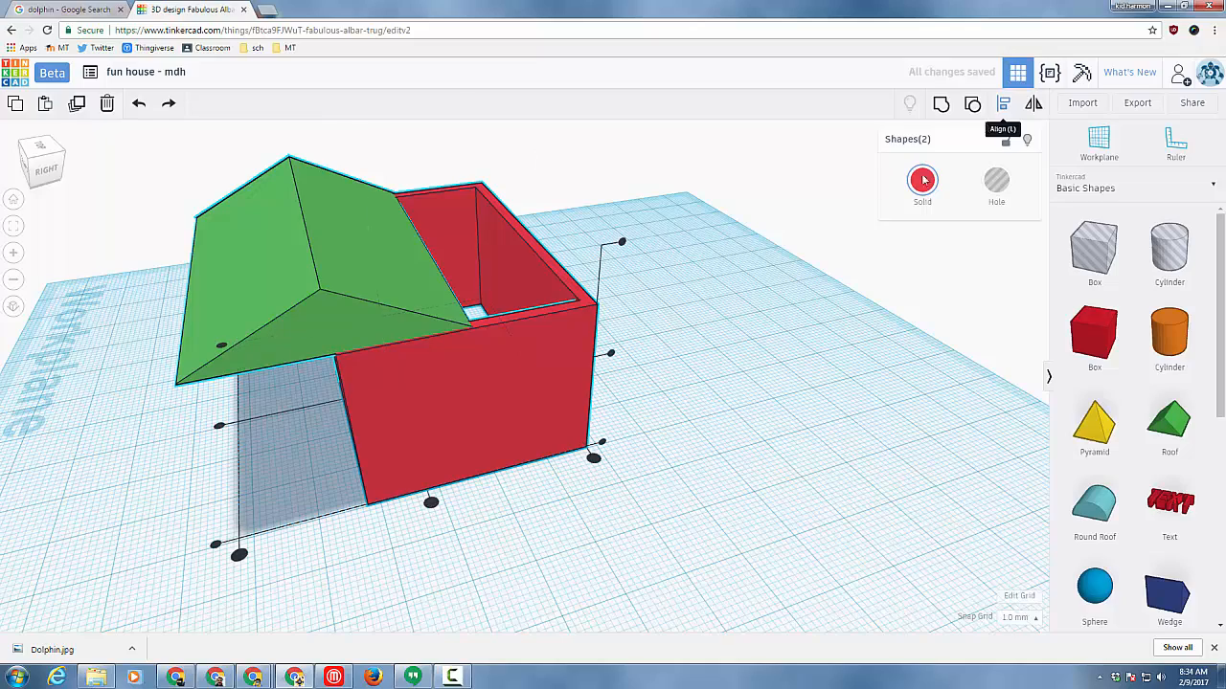
left_click(431, 502)
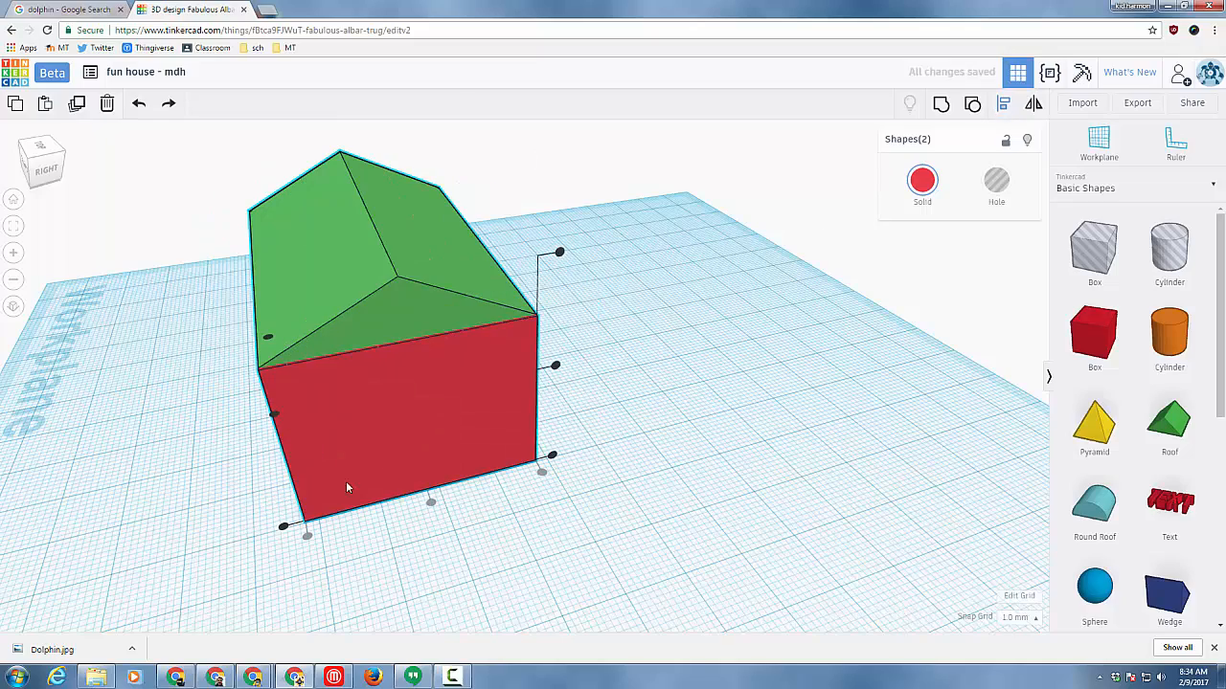
right_click_drag(240, 542, 782, 506)
left_click(425, 622)
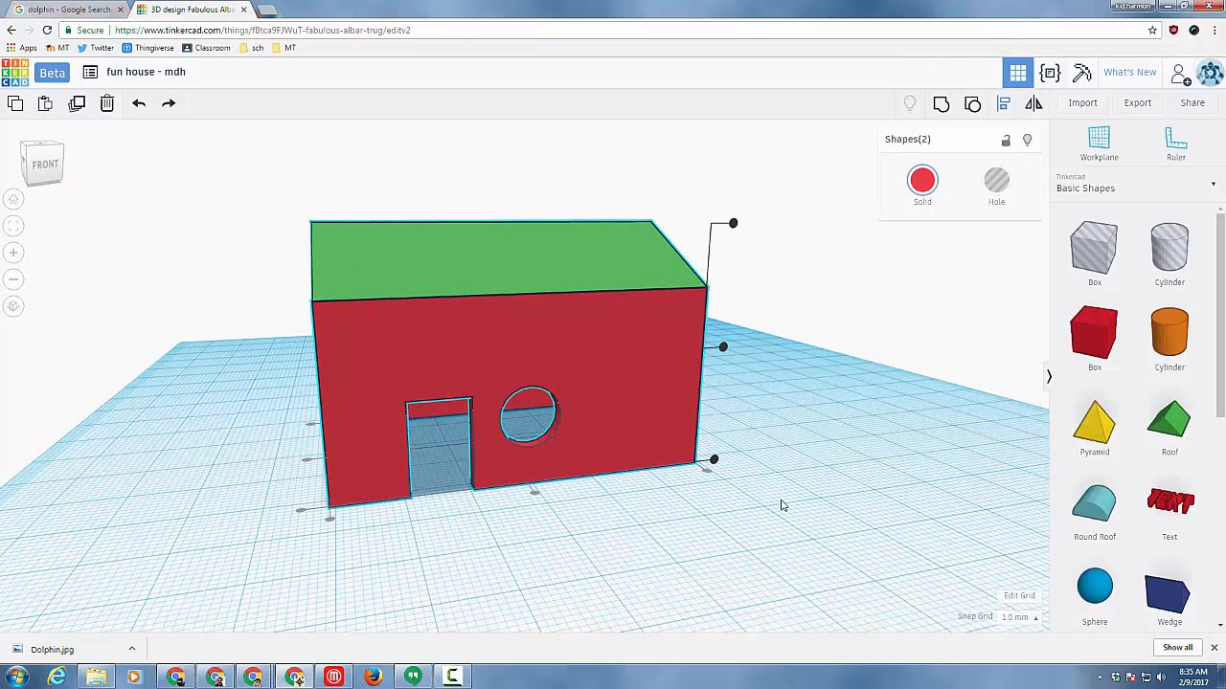